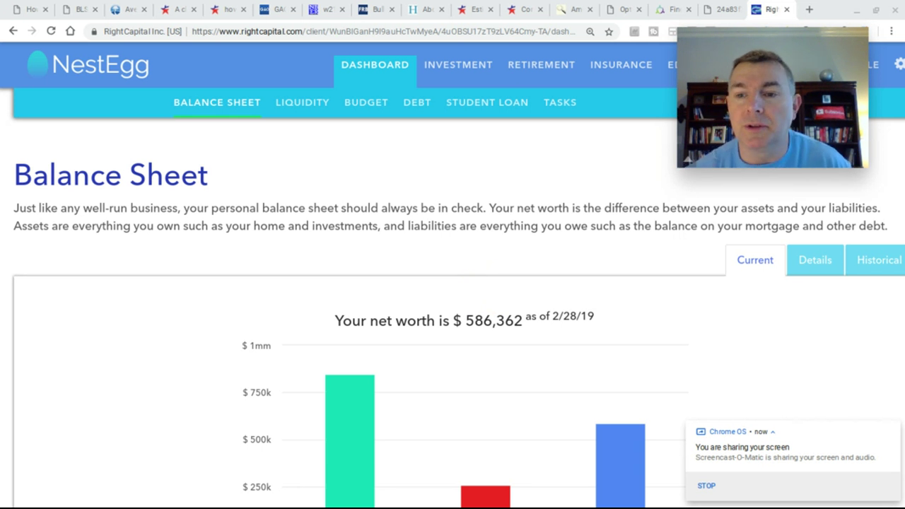
pyautogui.click(541, 323)
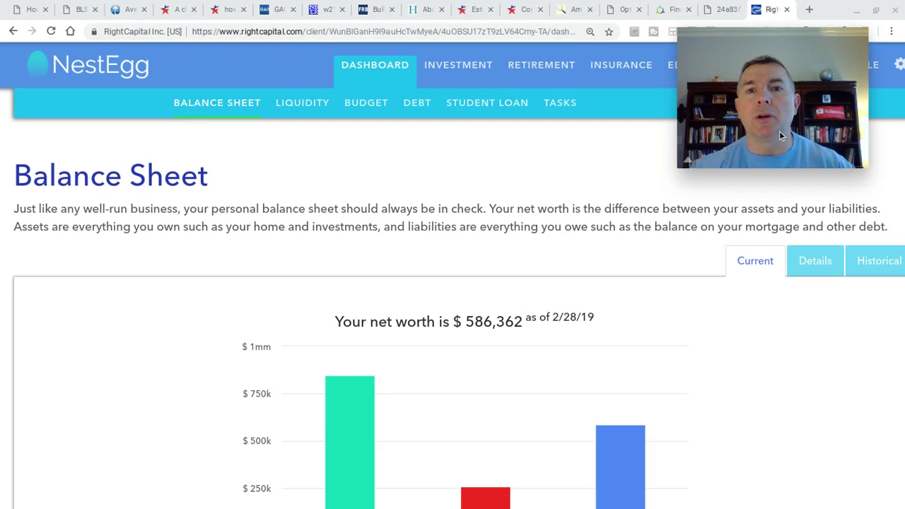
pyautogui.moveTo(780, 131); pyautogui.dragTo(210, 154)
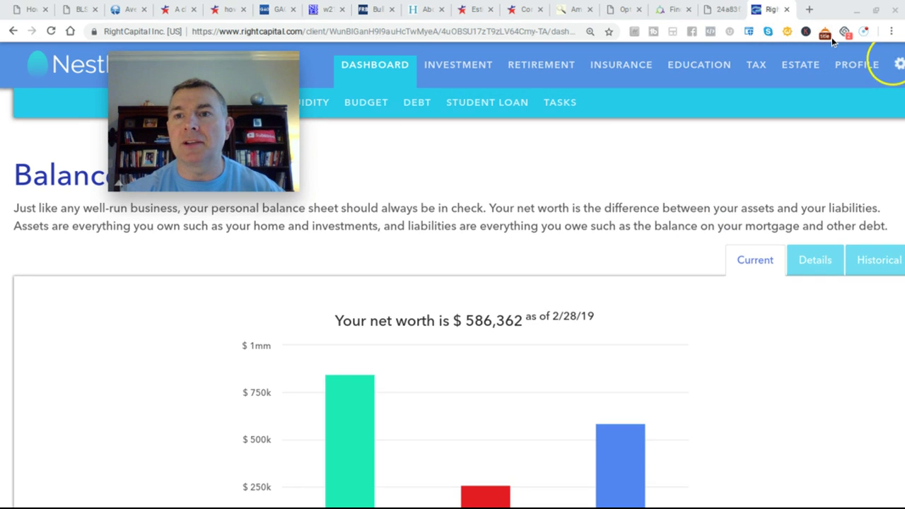
# Step: Open the income section of the client profile and view the income types available to add
pyautogui.click(848, 74)
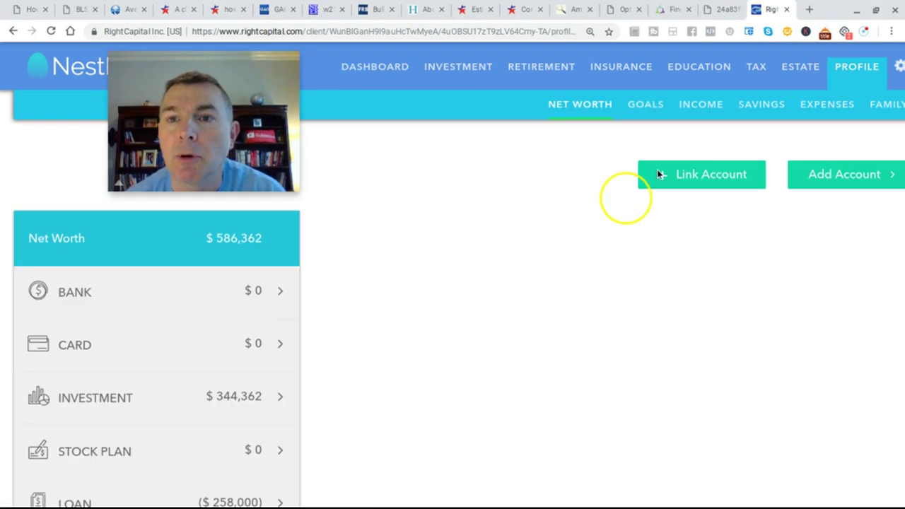
pyautogui.click(701, 108)
pyautogui.scroll(-3, 374, 229)
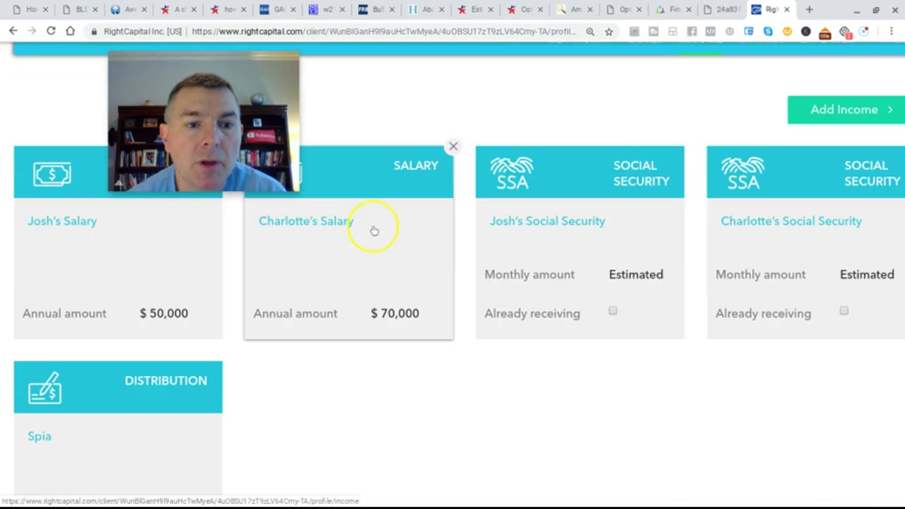
pyautogui.scroll(2, 567, 394)
pyautogui.scroll(1, 568, 394)
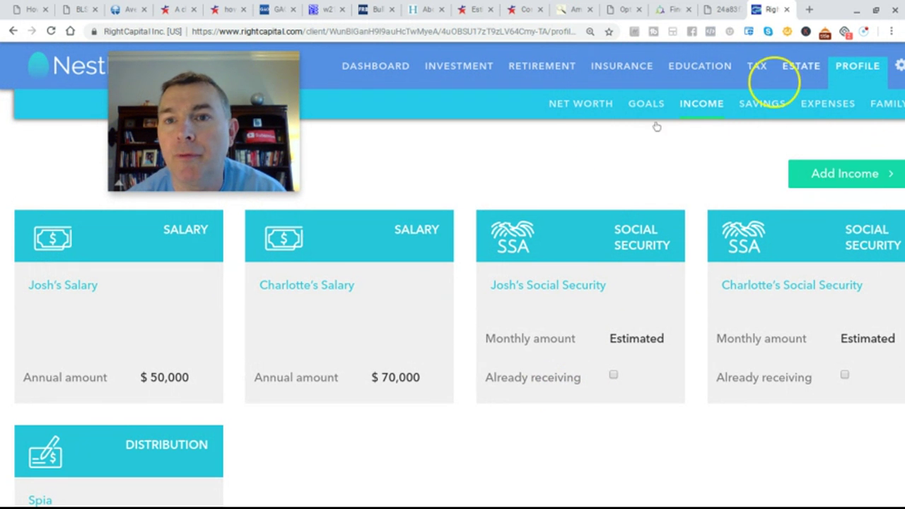
pyautogui.click(843, 177)
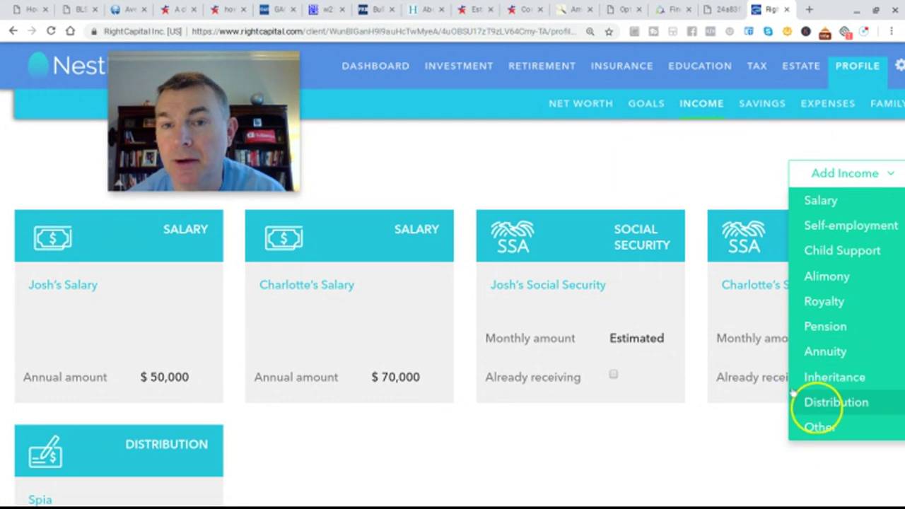
pyautogui.click(544, 175)
# Step: Open the Spia distribution entry for editing and look over its amount, owner and year settings
pyautogui.scroll(-3, 431, 121)
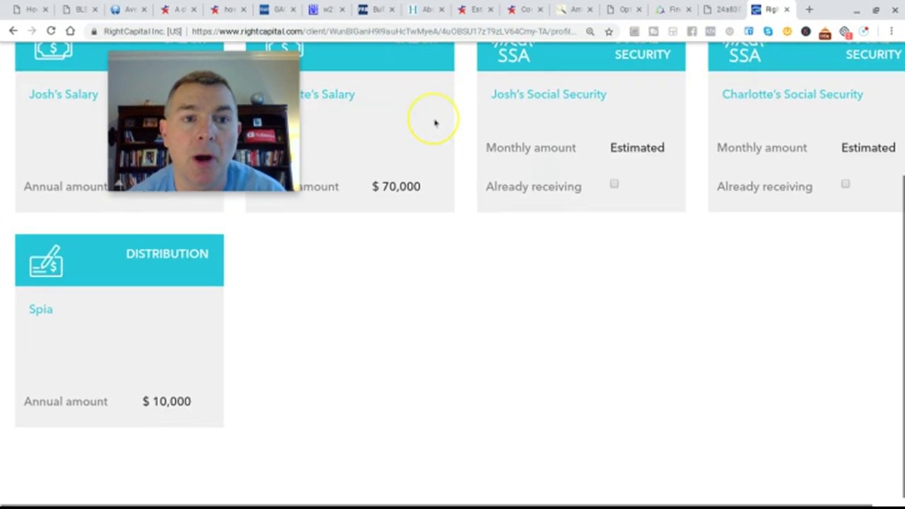
pyautogui.click(138, 340)
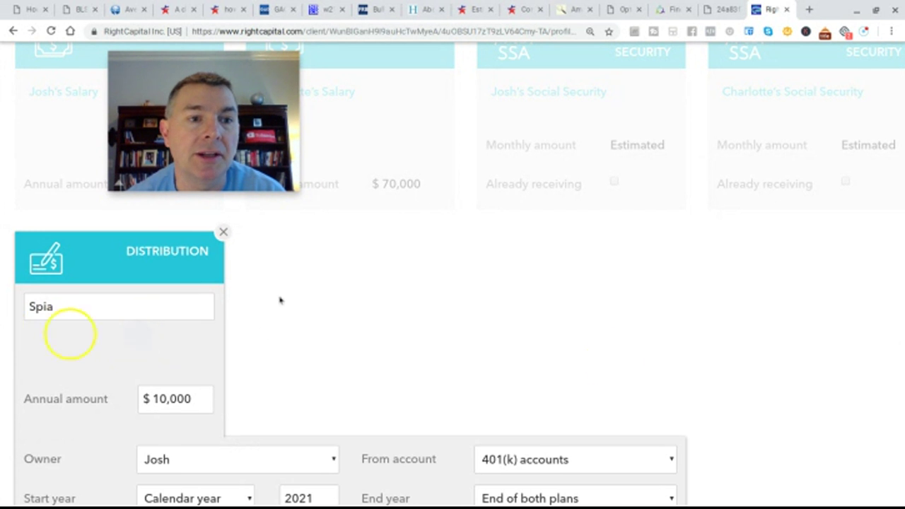
pyautogui.scroll(-2, 612, 367)
pyautogui.scroll(1, 613, 366)
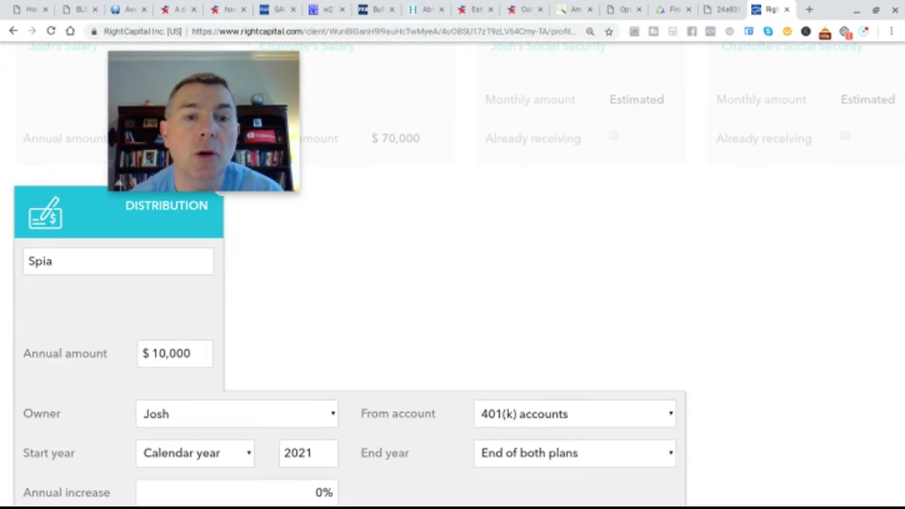
pyautogui.scroll(-1, 552, 368)
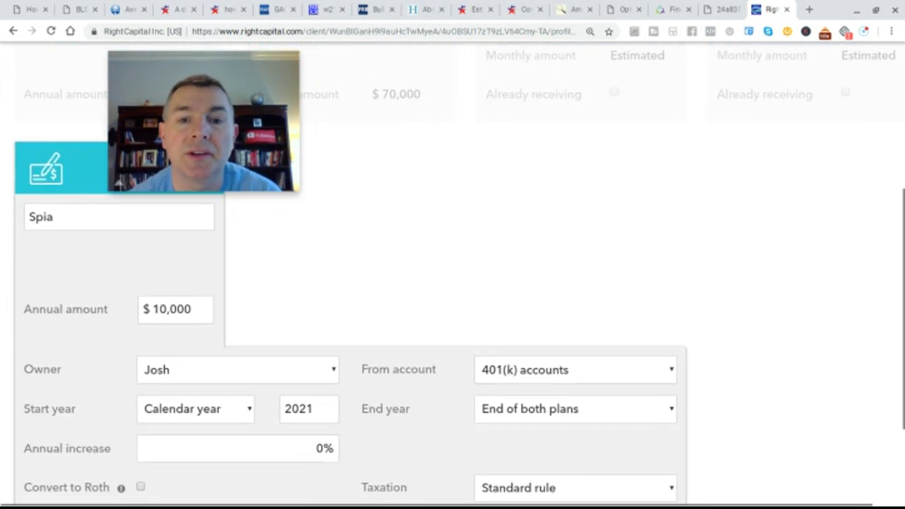
# Step: Examine the source account types offered for the Spia distribution, keeping 401(k) accounts selected
pyautogui.click(551, 372)
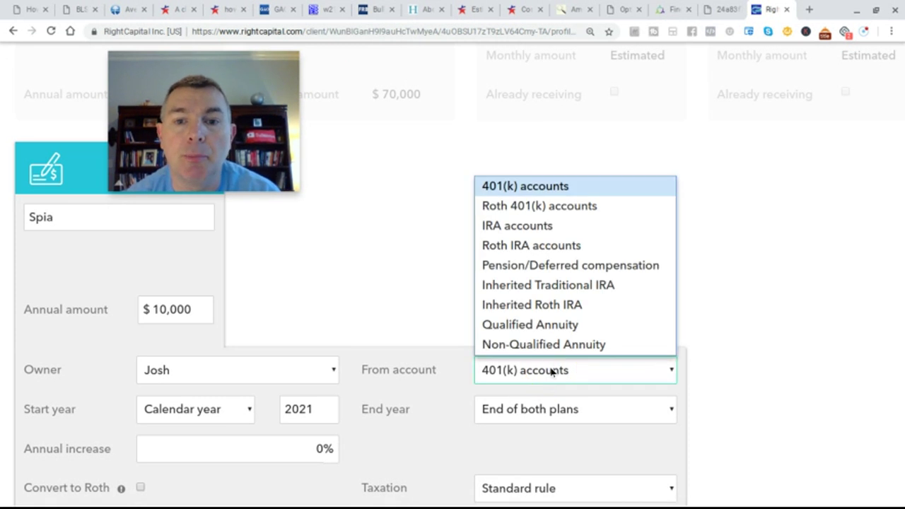
pyautogui.click(552, 372)
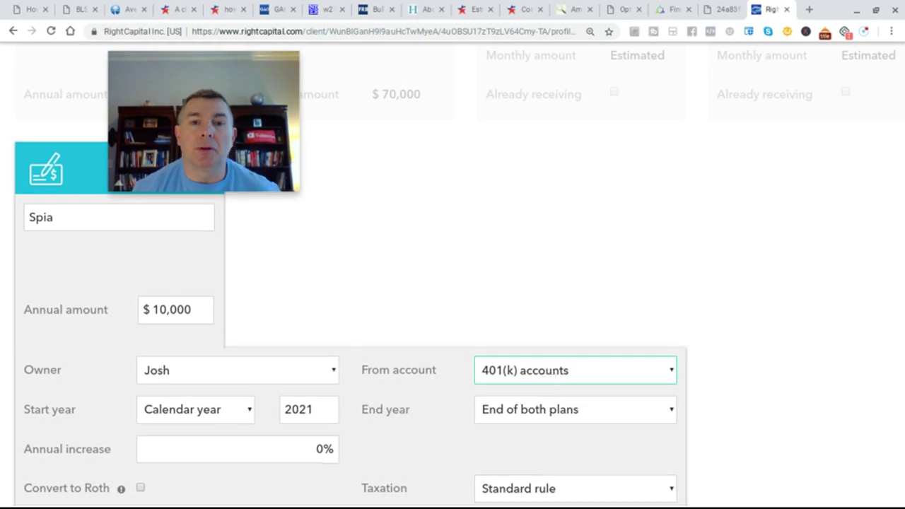
pyautogui.click(552, 372)
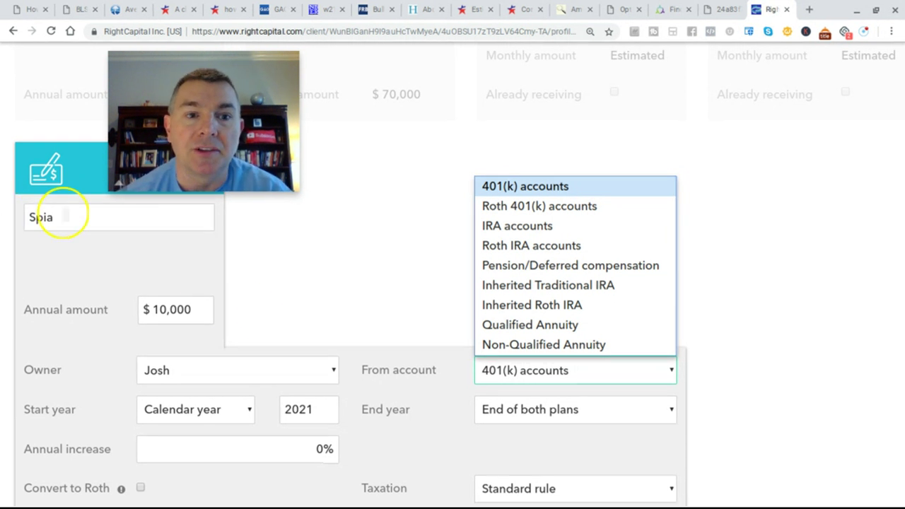
pyautogui.scroll(-2, 125, 310)
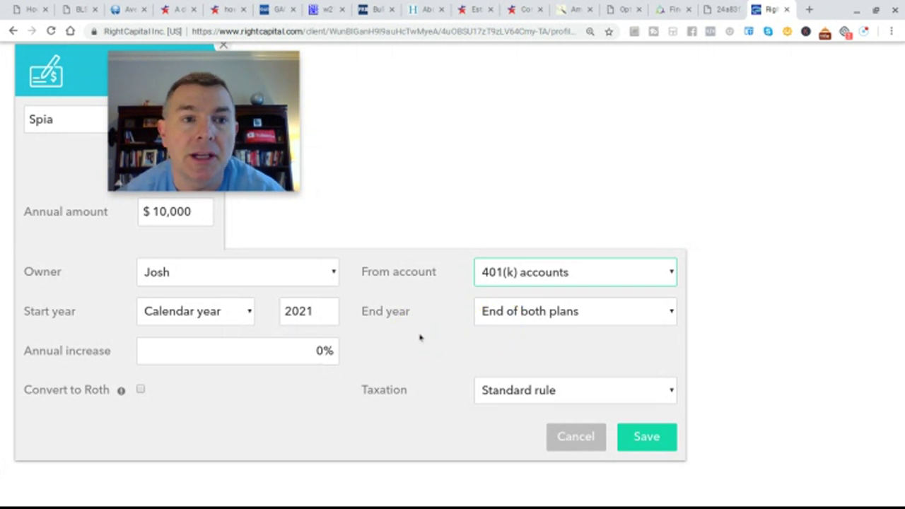
pyautogui.scroll(1, 419, 338)
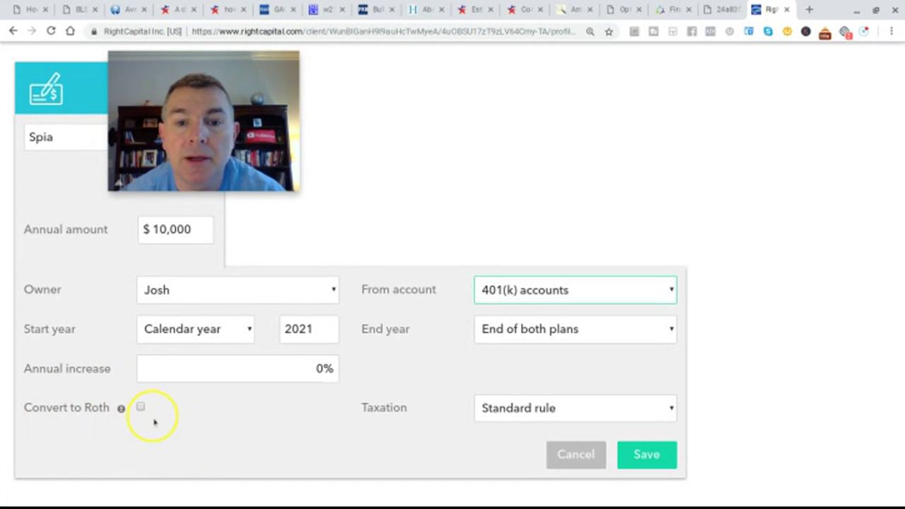
# Step: Check the taxation options of the Spia distribution, keep the standard rule and save the entry
pyautogui.click(515, 409)
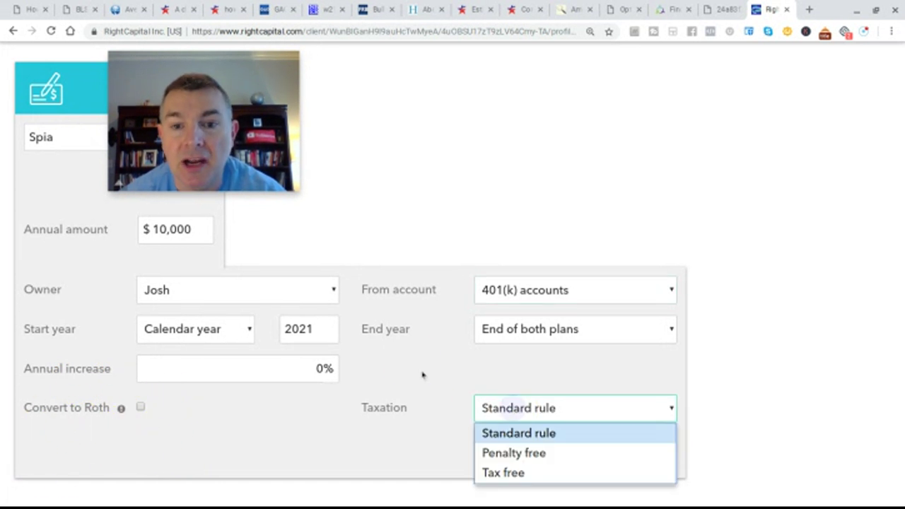
pyautogui.click(414, 365)
pyautogui.scroll(1, 410, 360)
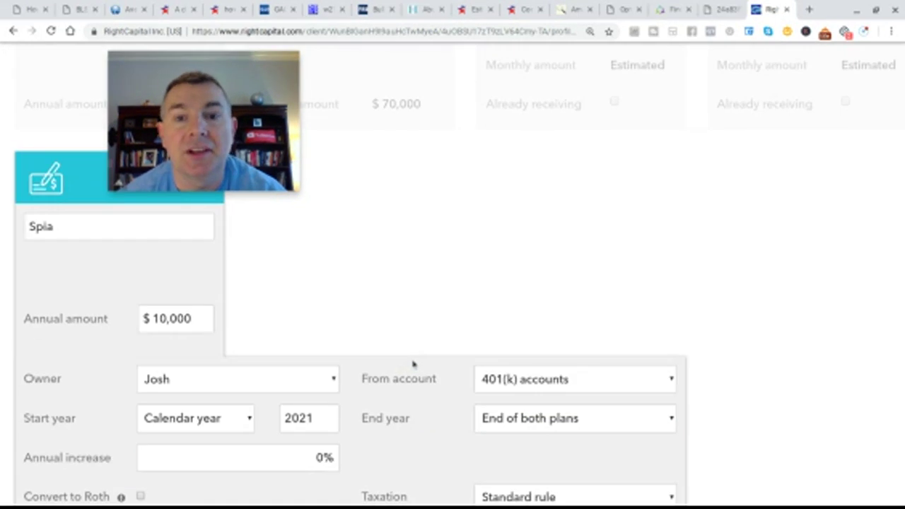
pyautogui.scroll(-2, 414, 365)
pyautogui.click(646, 404)
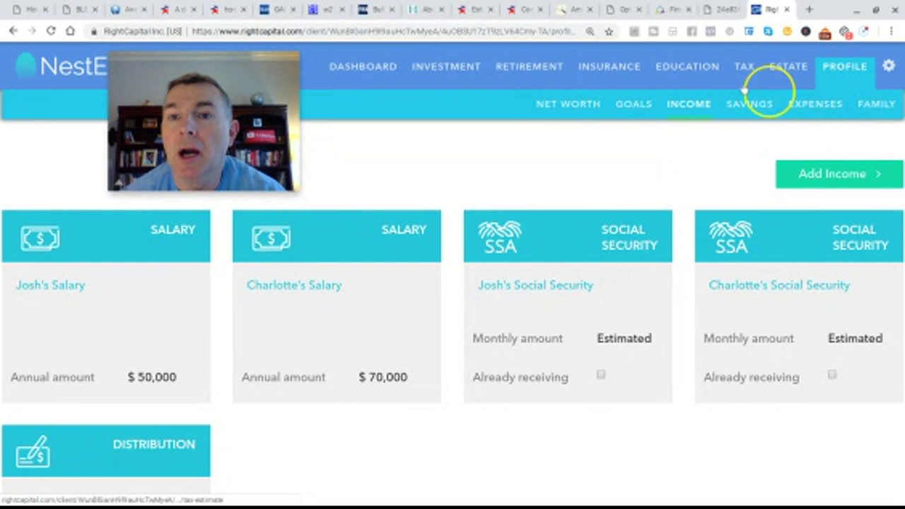
# Step: Open the retirement cash flows summary and examine the planned distributions by year
pyautogui.click(515, 65)
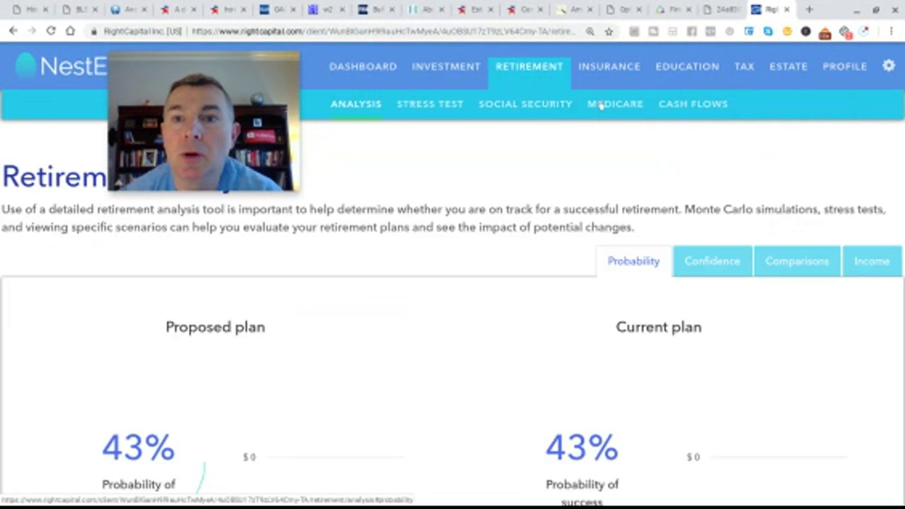
pyautogui.click(680, 106)
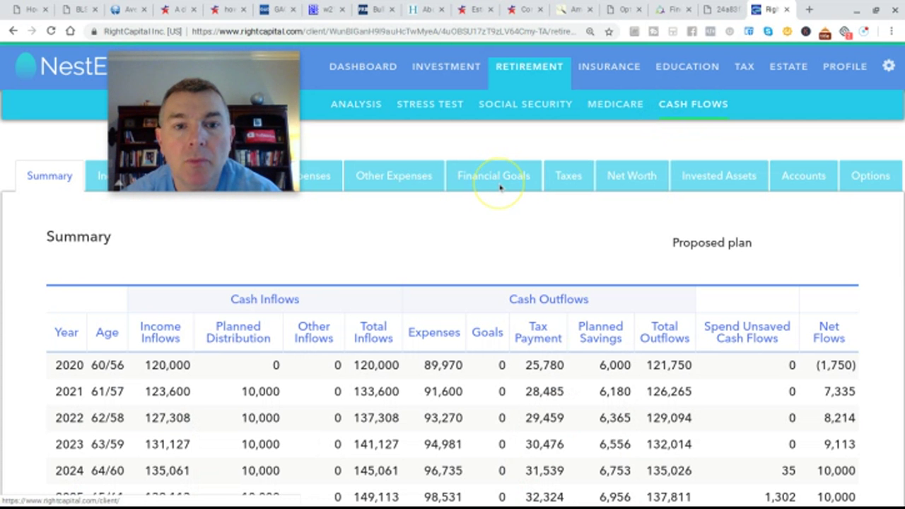
pyautogui.scroll(-1, 501, 188)
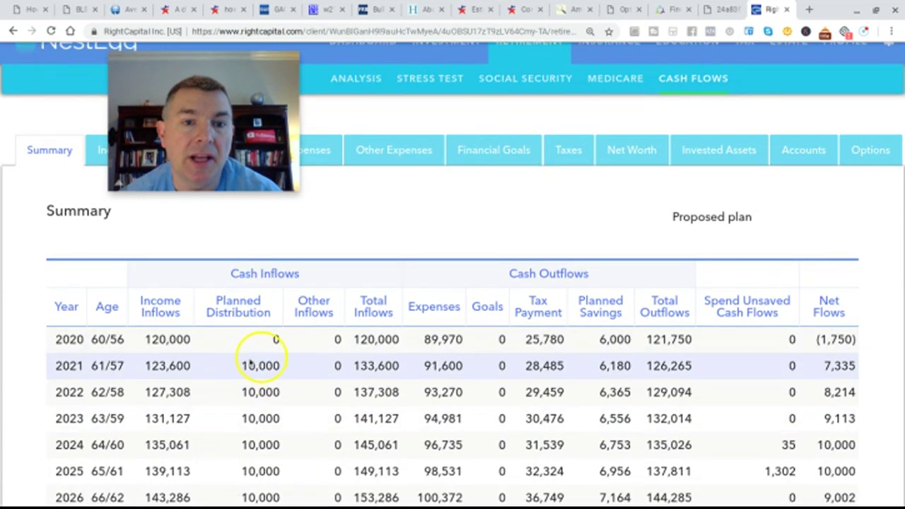
pyautogui.scroll(-2, 249, 362)
pyautogui.scroll(3, 248, 360)
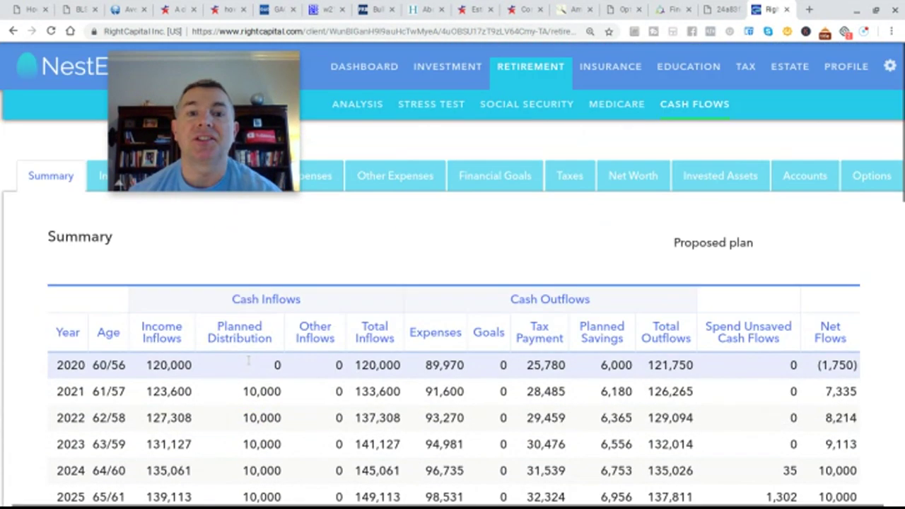
# Step: Open the accounts cash flow table and examine the yearly ending balances by account through 2054
pyautogui.click(815, 184)
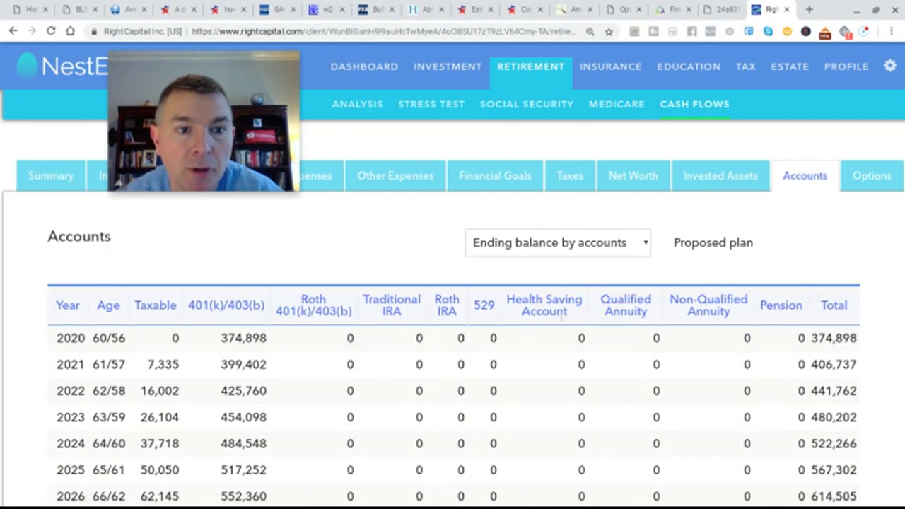
pyautogui.scroll(-3, 368, 319)
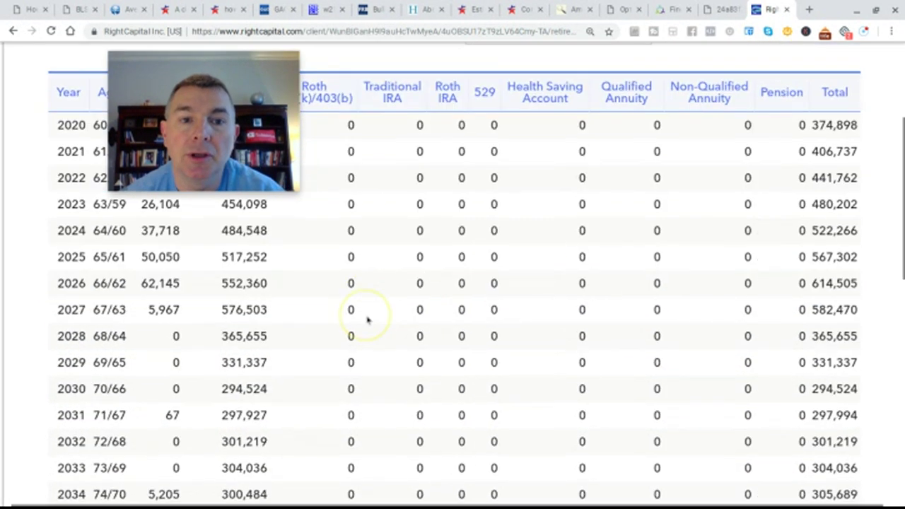
pyautogui.scroll(2, 366, 318)
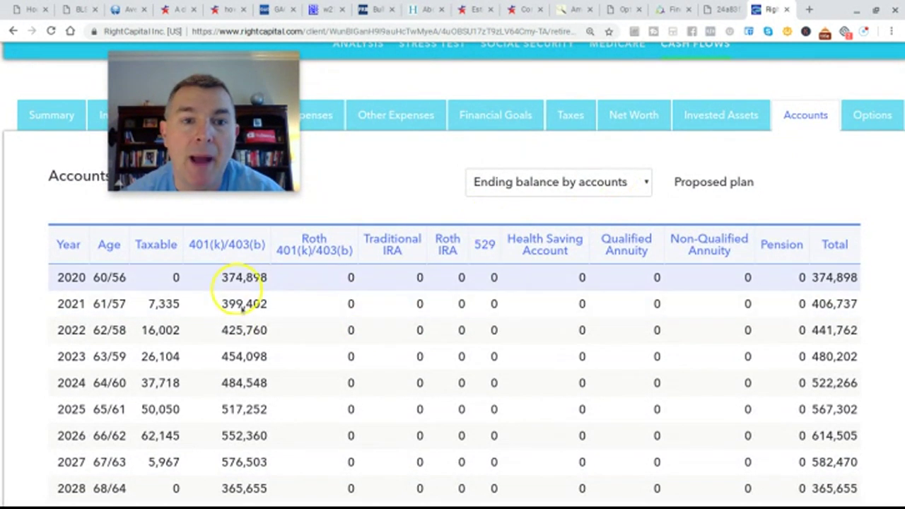
pyautogui.scroll(-1, 251, 380)
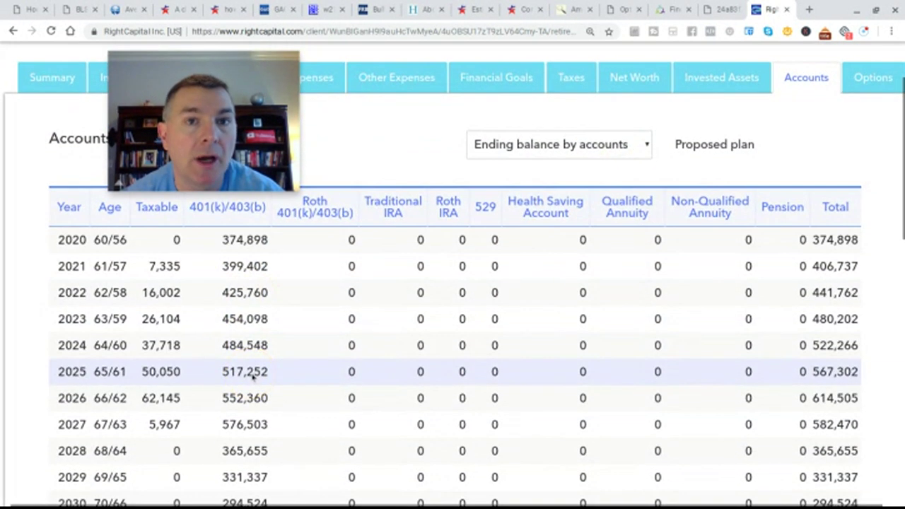
pyautogui.scroll(1, 251, 380)
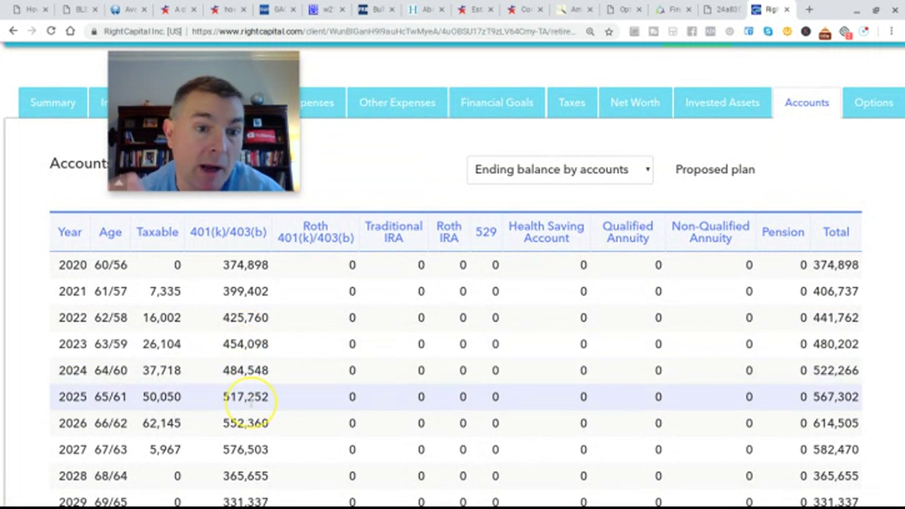
pyautogui.scroll(-2, 249, 400)
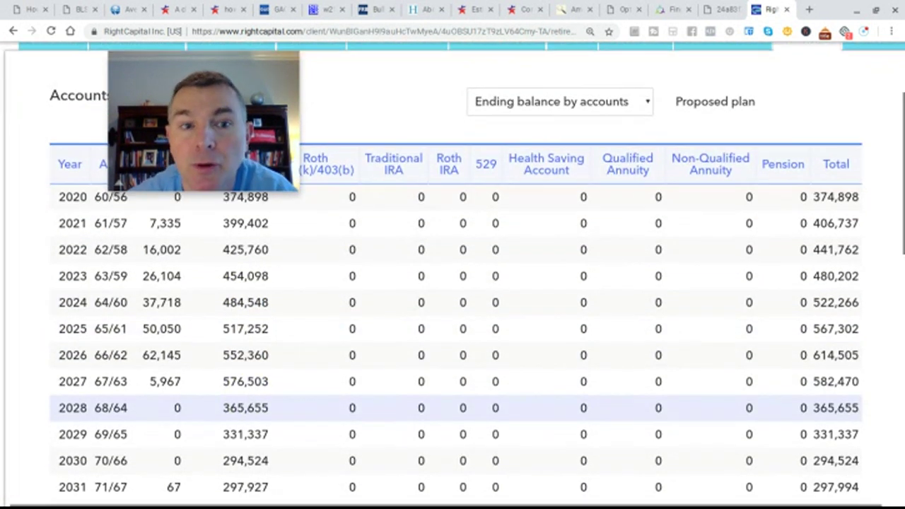
pyautogui.scroll(3, 249, 400)
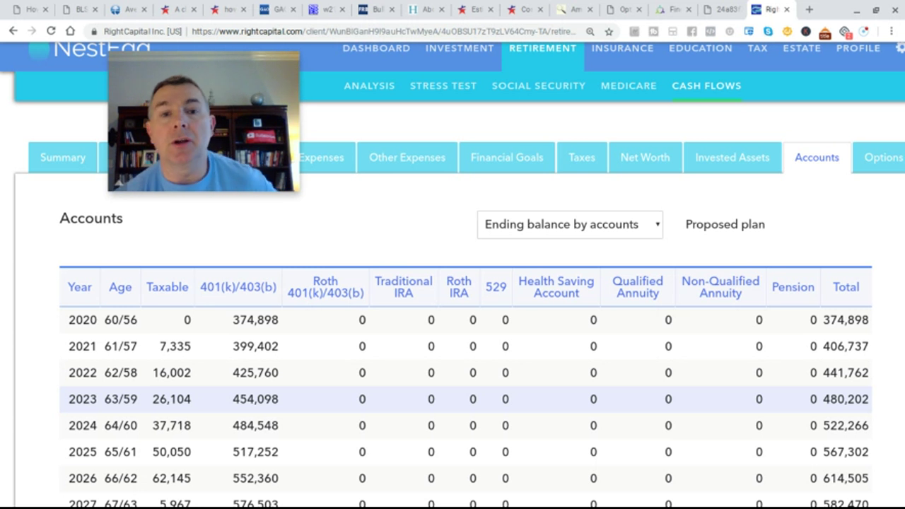
pyautogui.scroll(-8, 327, 358)
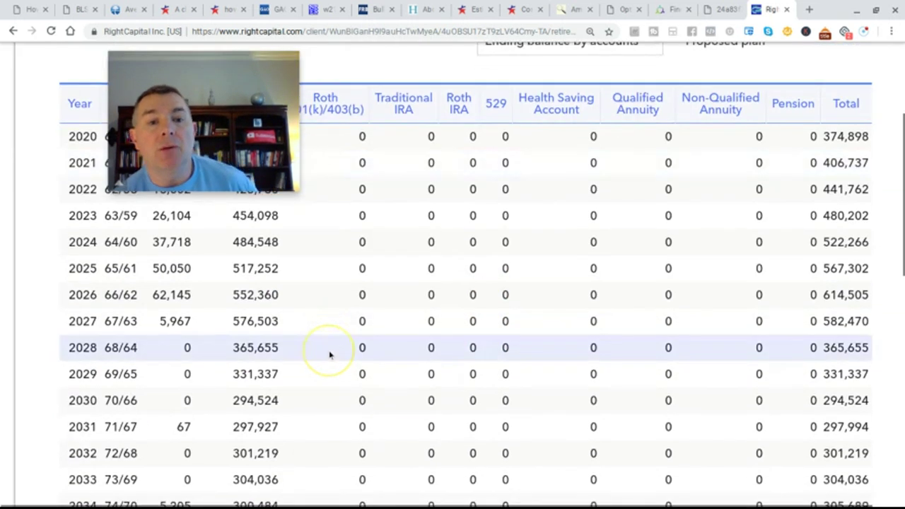
pyautogui.scroll(-8, 330, 355)
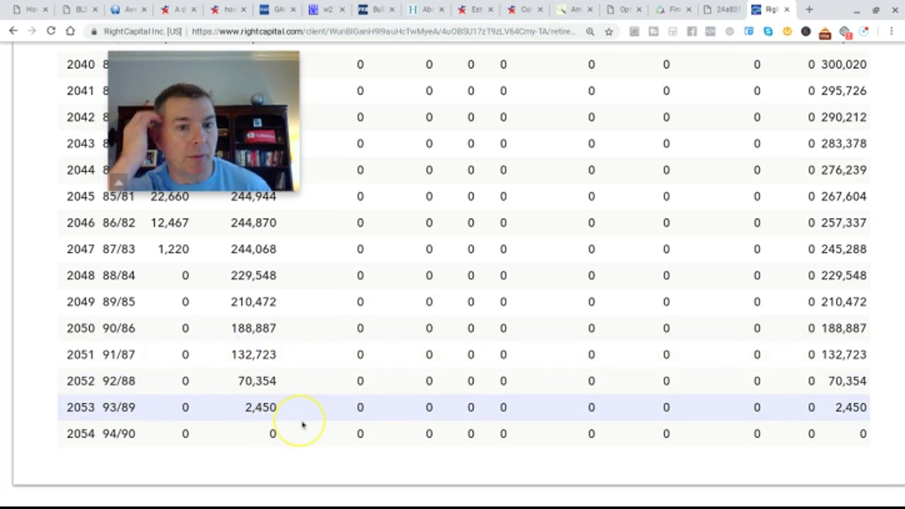
pyautogui.scroll(15, 542, 347)
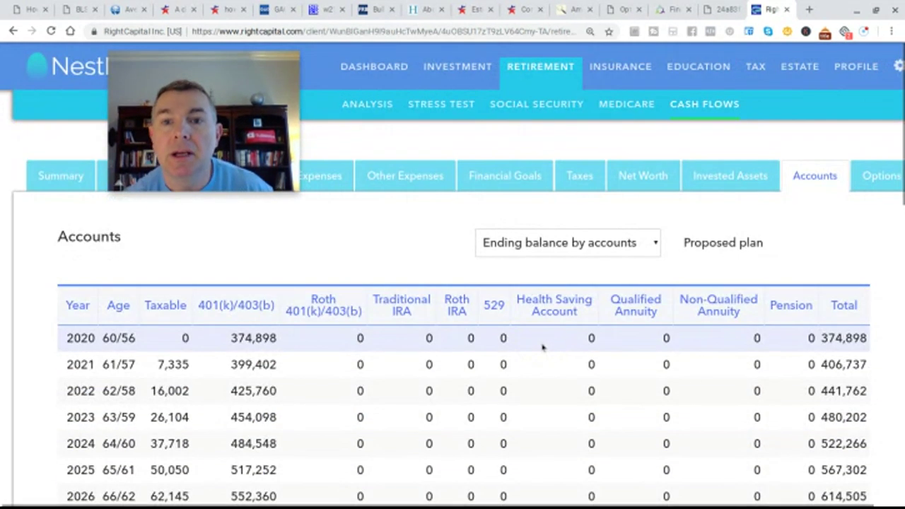
# Step: Switch the accounts table to withdrawals from accounts and examine the yearly 401(k)/403(b) withdrawals
pyautogui.click(552, 253)
pyautogui.click(523, 327)
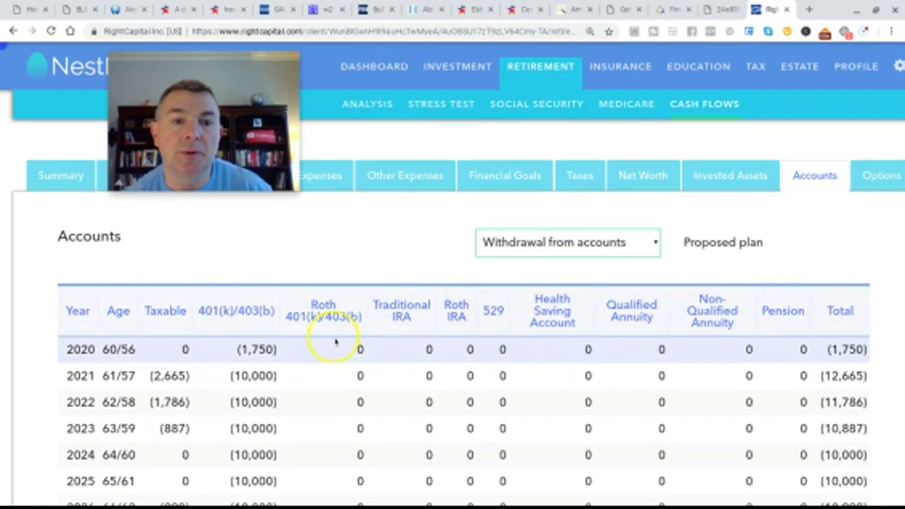
pyautogui.scroll(-5, 279, 368)
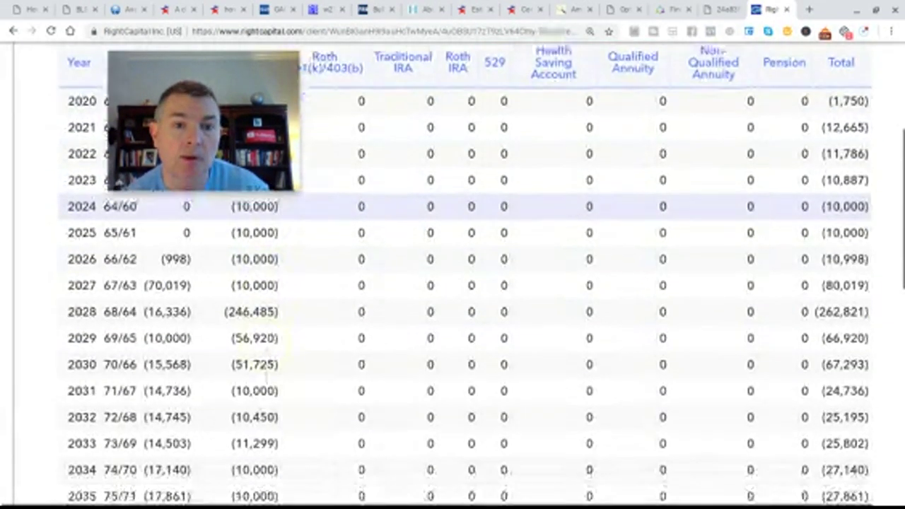
pyautogui.scroll(-5, 219, 343)
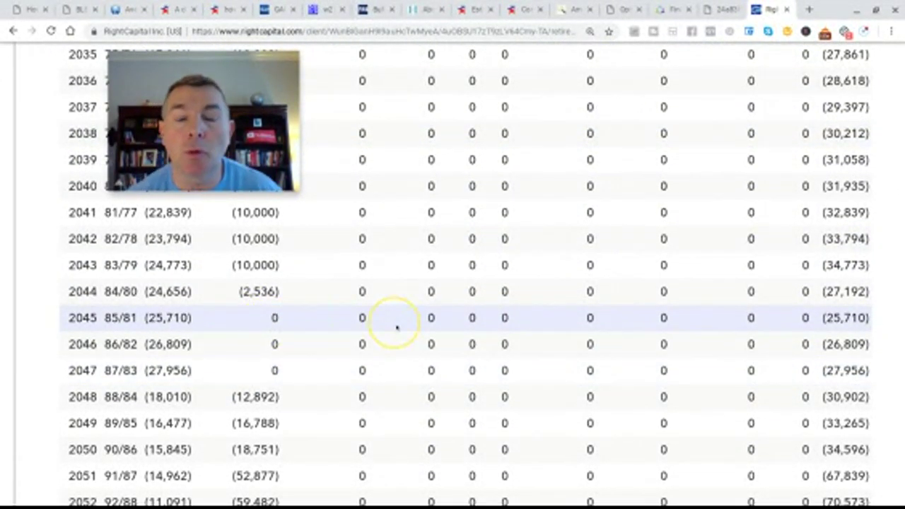
# Step: Leave the account withdrawals table and open the Invested Assets cash flows to examine the yearly planned distributions and balances
pyautogui.scroll(7, 397, 326)
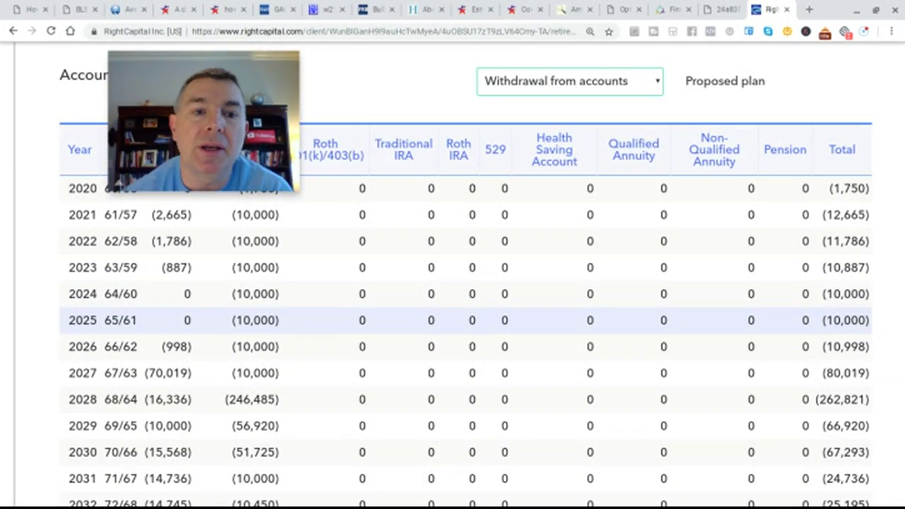
pyautogui.click(591, 92)
pyautogui.click(424, 276)
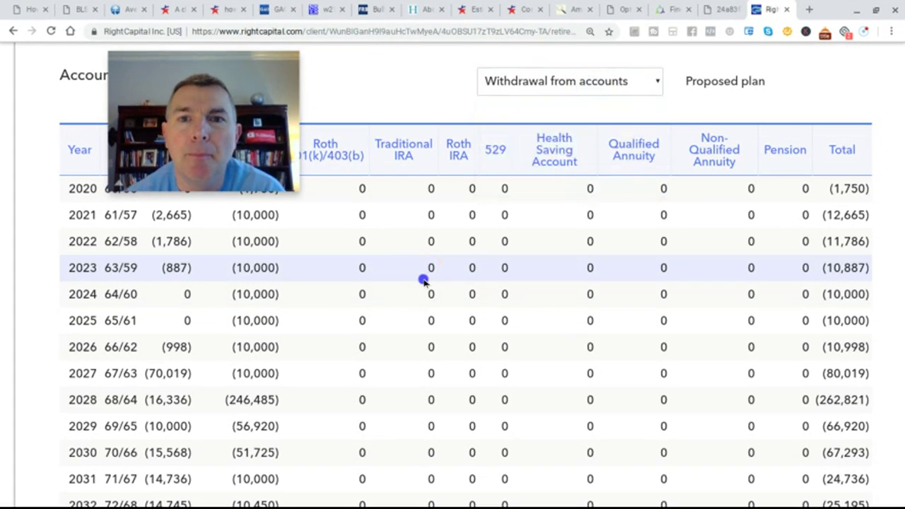
pyautogui.scroll(2, 424, 283)
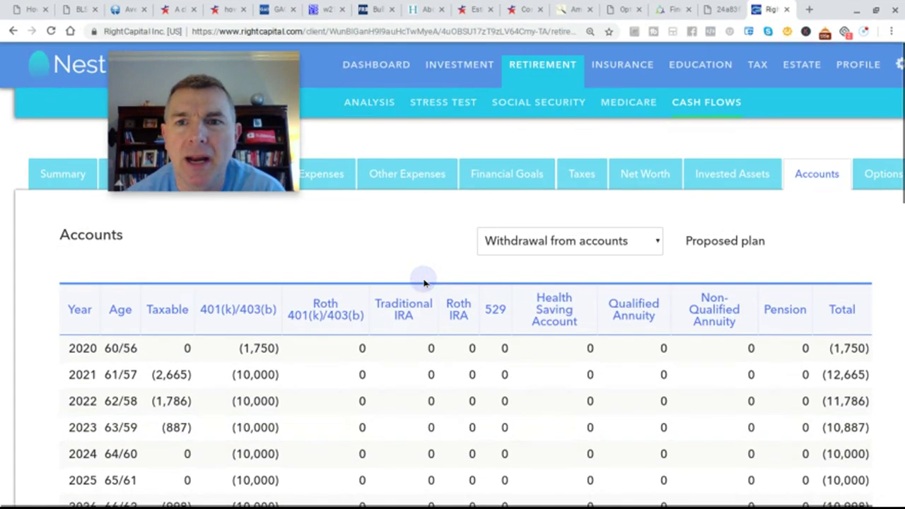
pyautogui.click(728, 174)
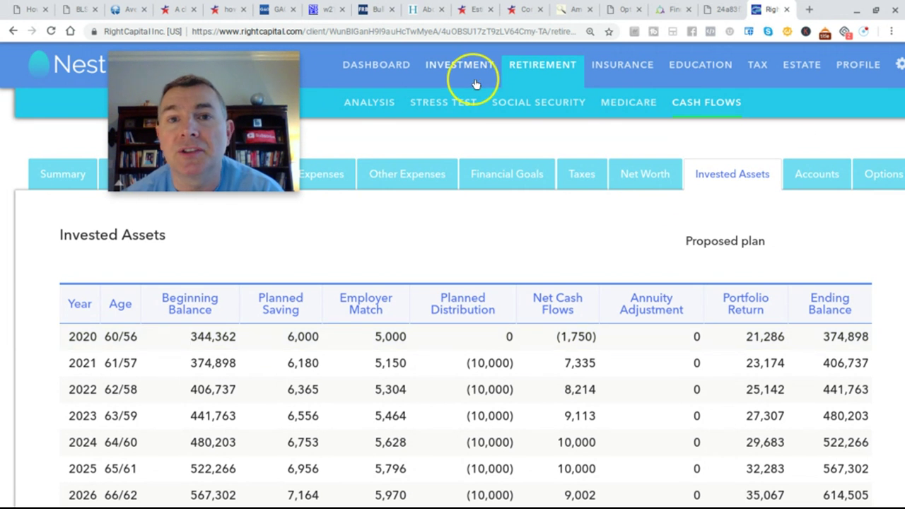
# Step: Open the profile's net worth and examine the details and holdings of the first 401(k) investment account
pyautogui.click(854, 66)
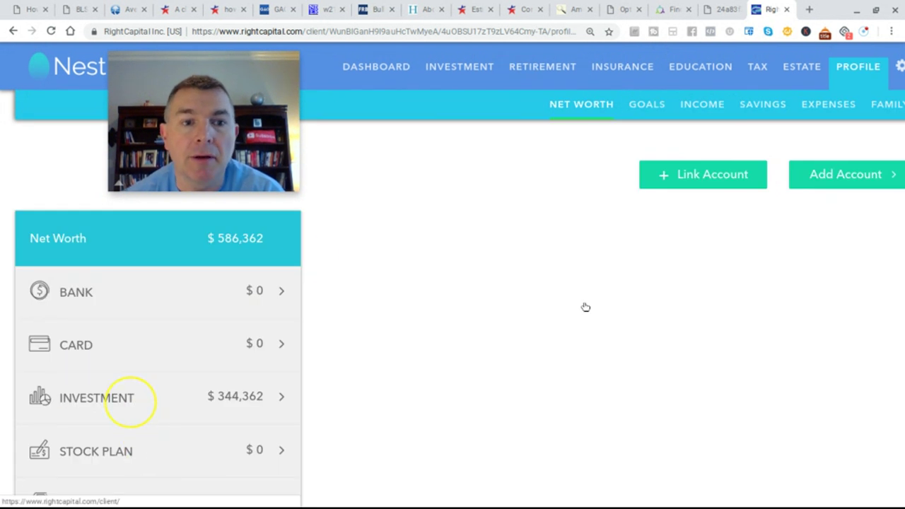
pyautogui.click(131, 402)
pyautogui.scroll(-2, 585, 307)
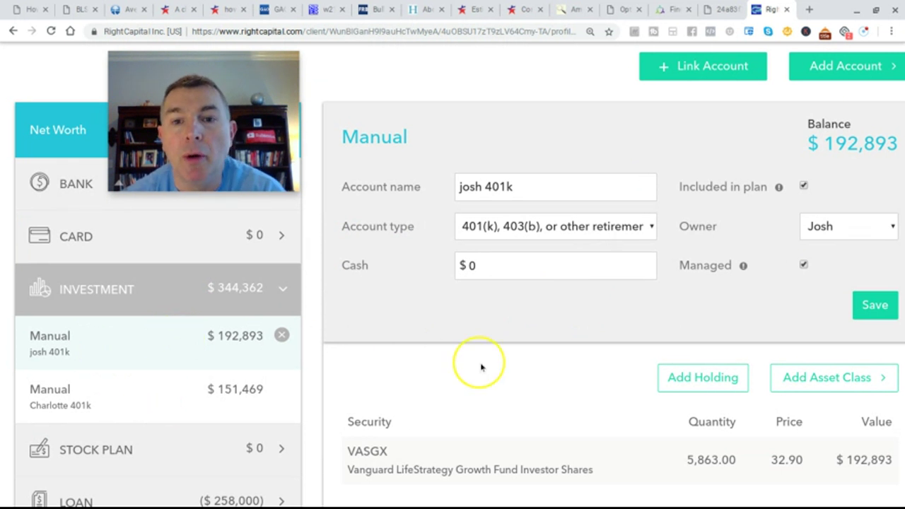
pyautogui.scroll(-1, 481, 366)
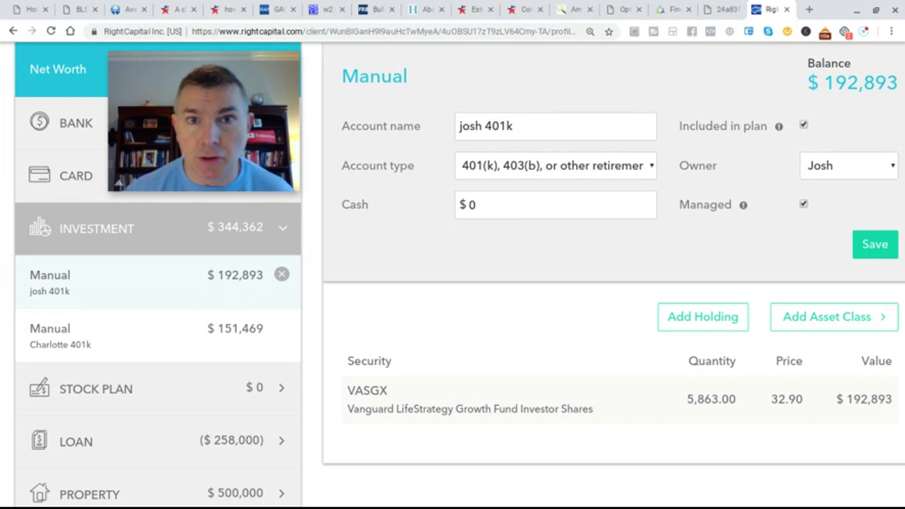
pyautogui.scroll(3, 453, 283)
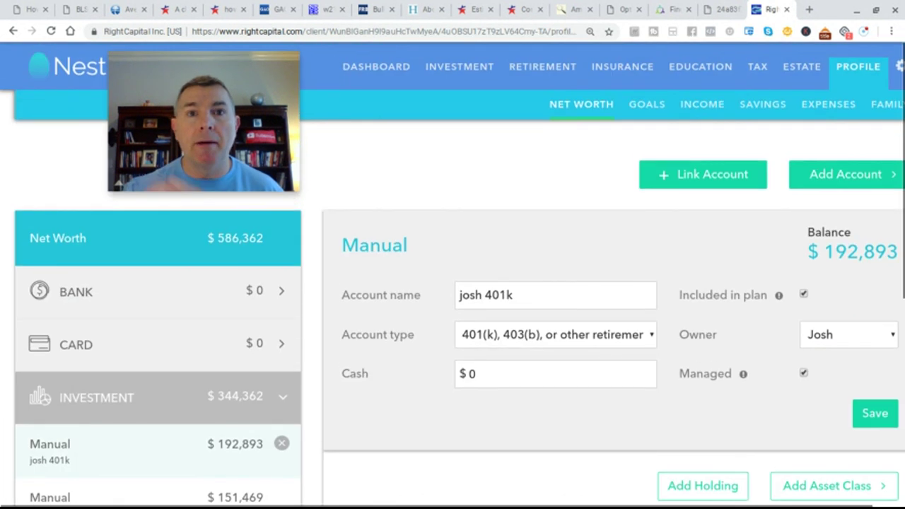
pyautogui.scroll(-1, 518, 163)
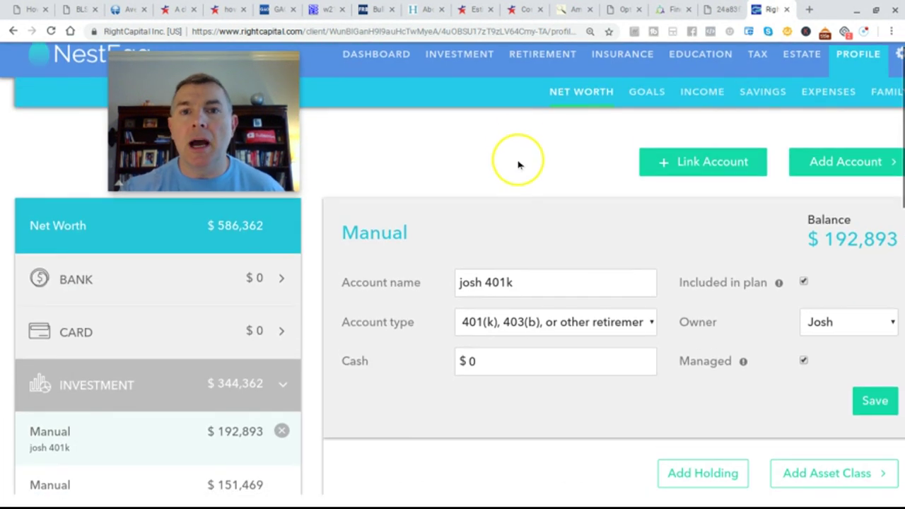
# Step: Open the investment asset allocation and compare the current allocation of all accounts with the Moderate target
pyautogui.click(461, 55)
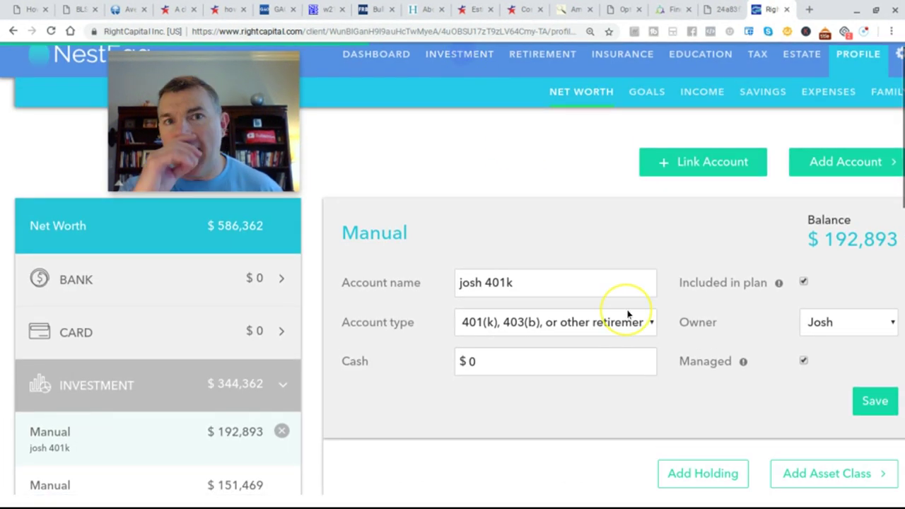
pyautogui.scroll(-2, 628, 314)
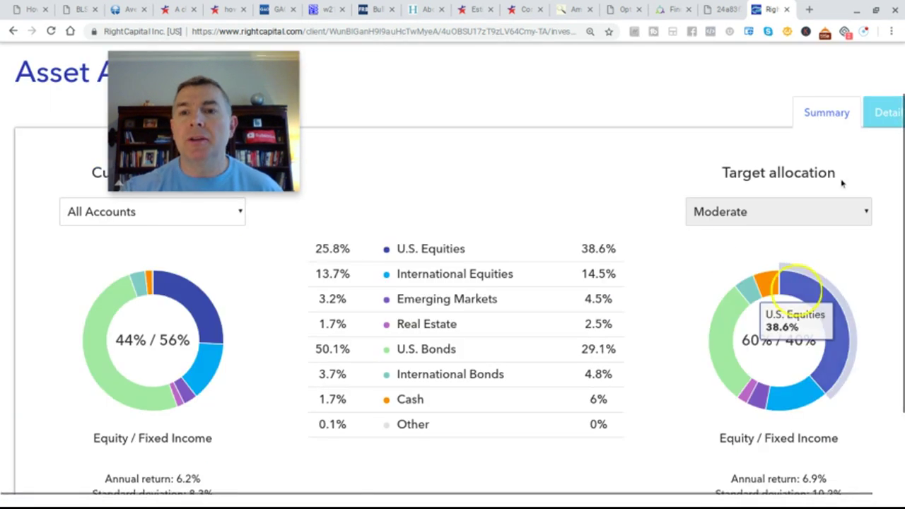
pyautogui.scroll(2, 758, 221)
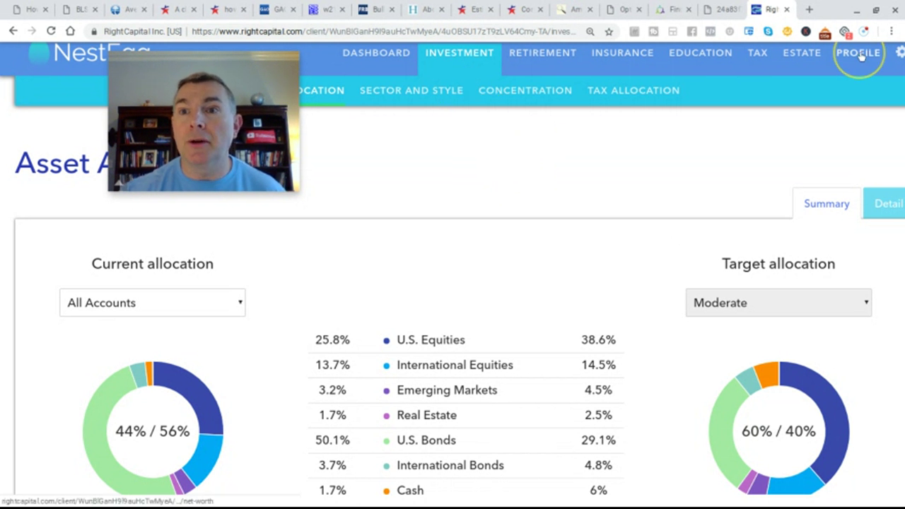
pyautogui.scroll(-1, 574, 262)
pyautogui.moveTo(205, 290)
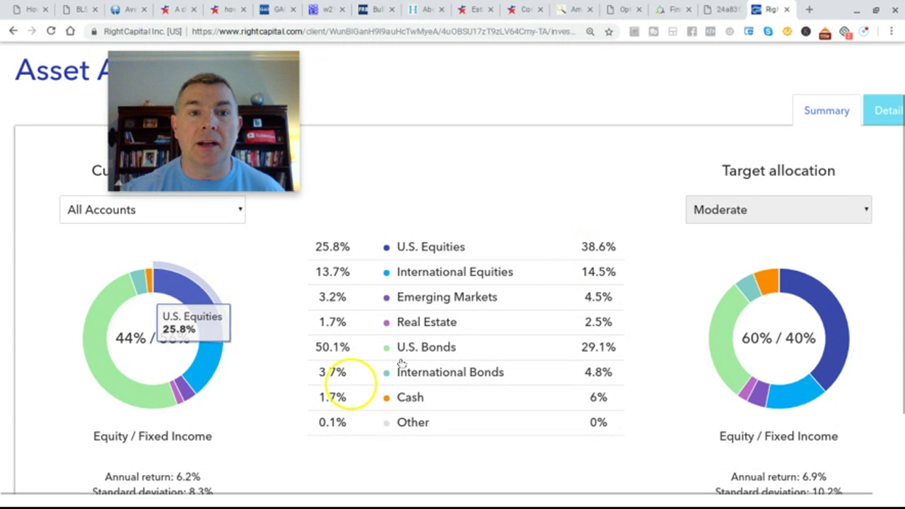
pyautogui.scroll(1, 196, 312)
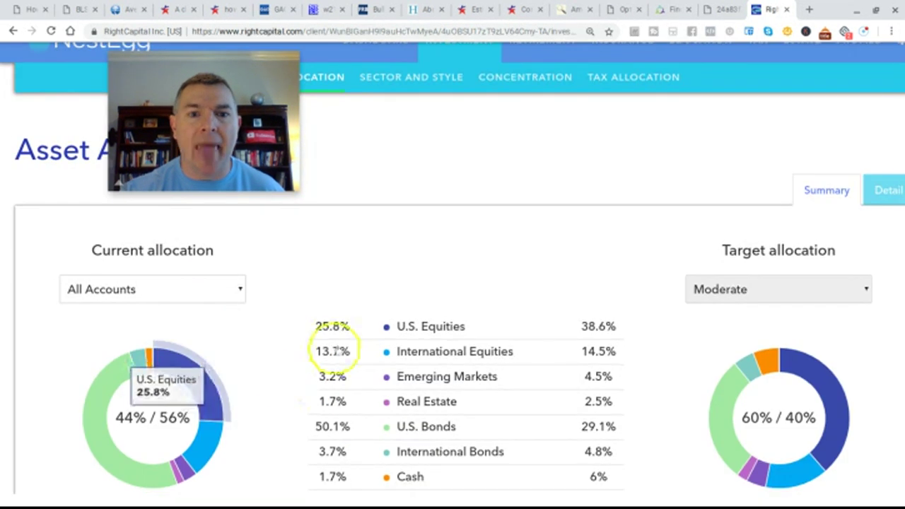
pyautogui.scroll(-1, 342, 345)
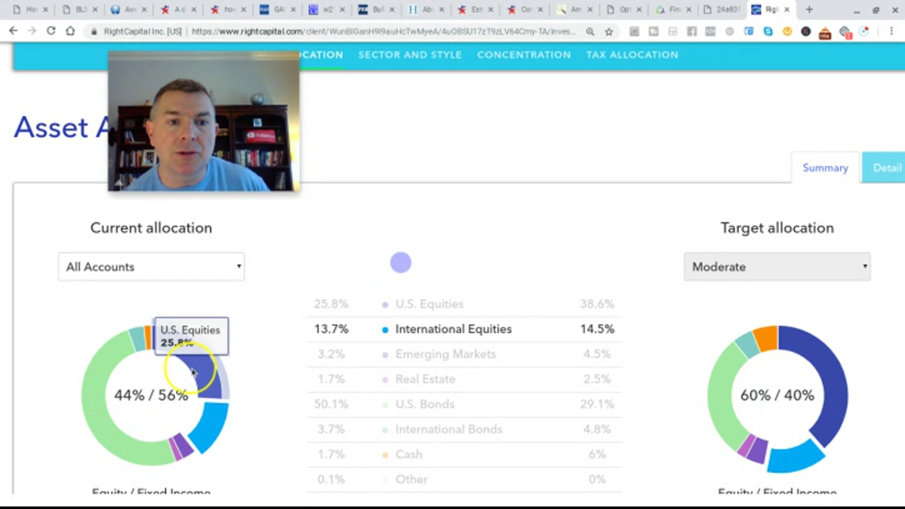
# Step: Show the current allocation of each 401(k) account separately, returning to the first one, and compare them with the Moderate target
pyautogui.click(189, 273)
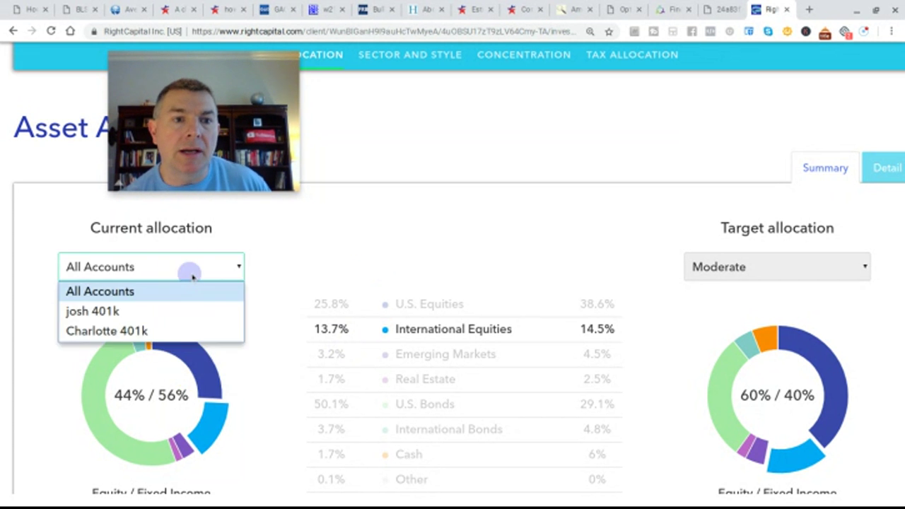
pyautogui.click(172, 312)
pyautogui.scroll(-1, 449, 293)
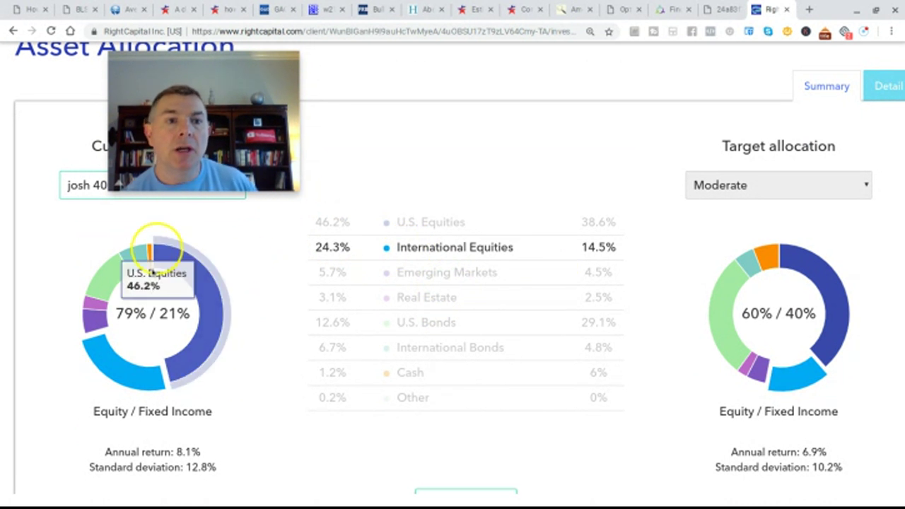
pyautogui.scroll(1, 155, 255)
pyautogui.click(149, 249)
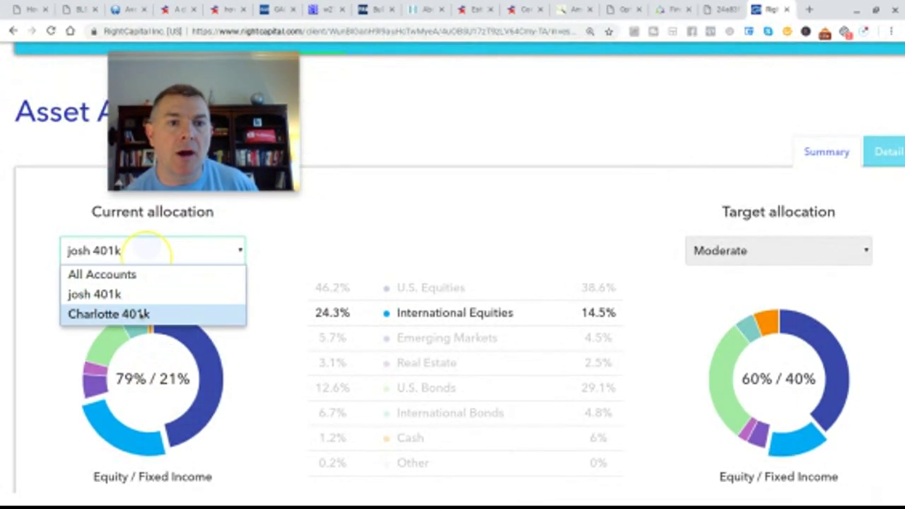
pyautogui.click(138, 313)
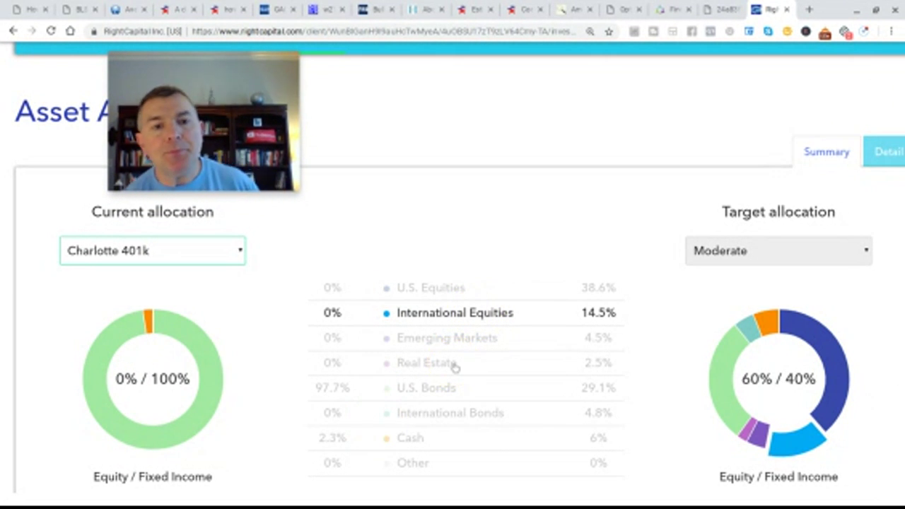
pyautogui.moveTo(819, 384)
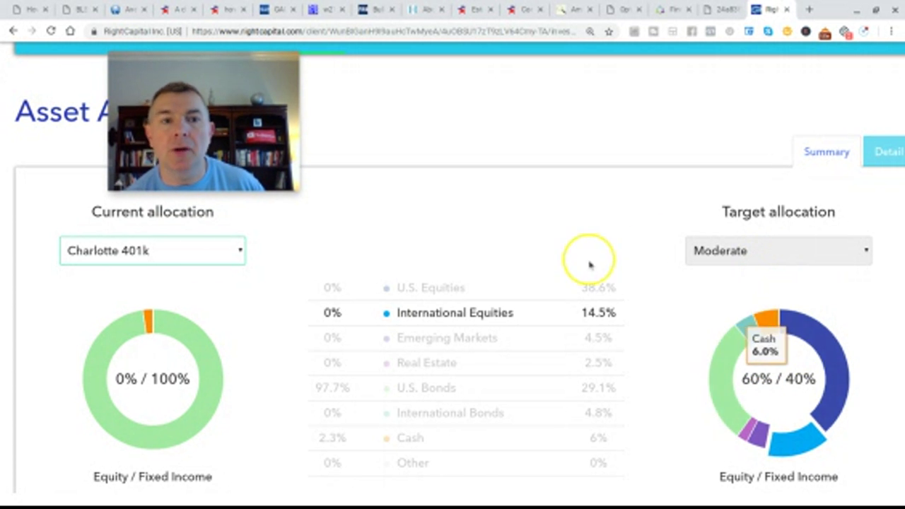
pyautogui.click(202, 257)
pyautogui.click(167, 297)
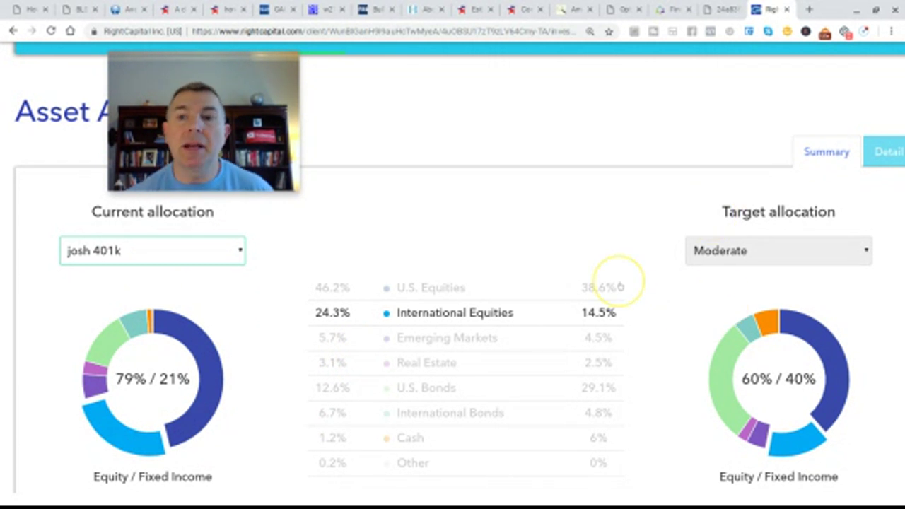
pyautogui.scroll(-2, 620, 286)
pyautogui.scroll(3, 621, 233)
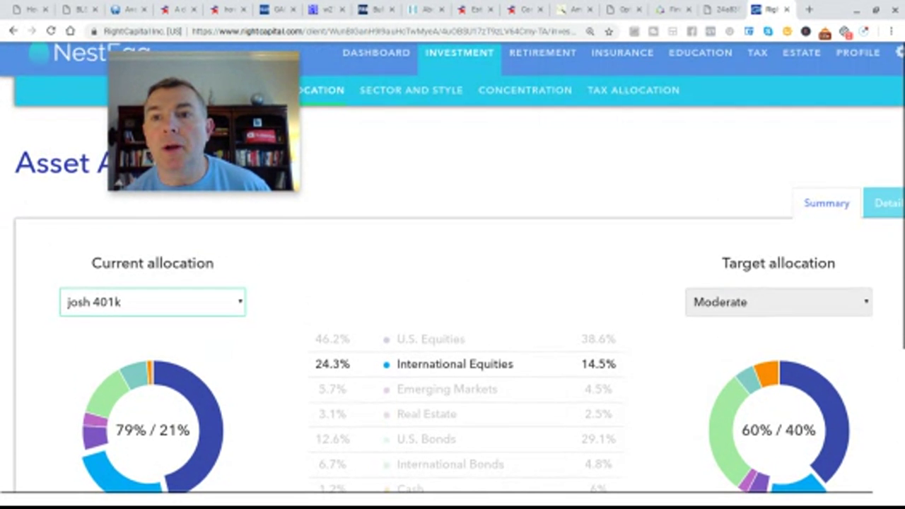
# Step: Return to the profile's net worth and open the first 401(k) investment account with its holdings
pyautogui.click(847, 60)
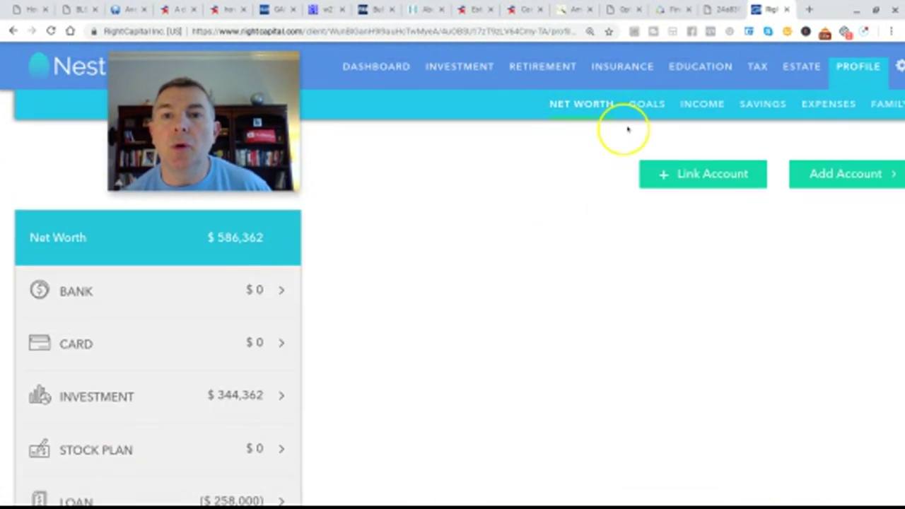
pyautogui.click(127, 399)
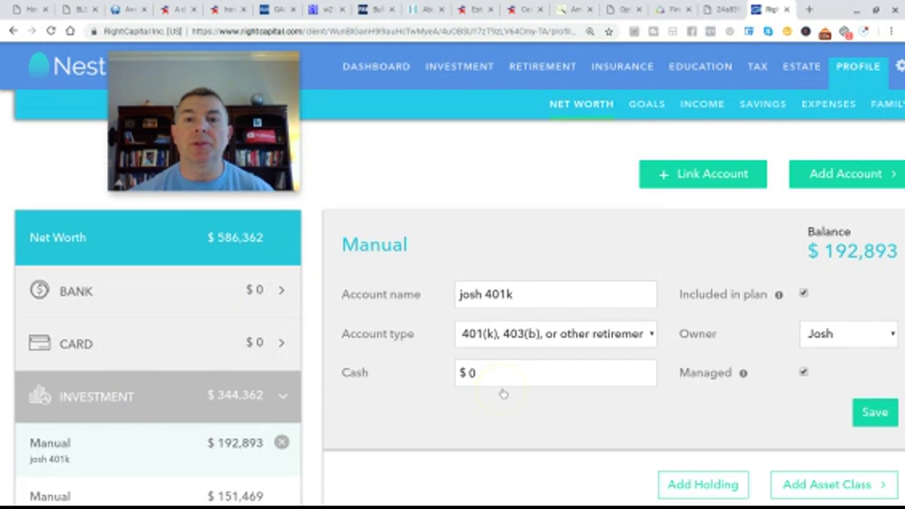
pyautogui.scroll(-4, 504, 394)
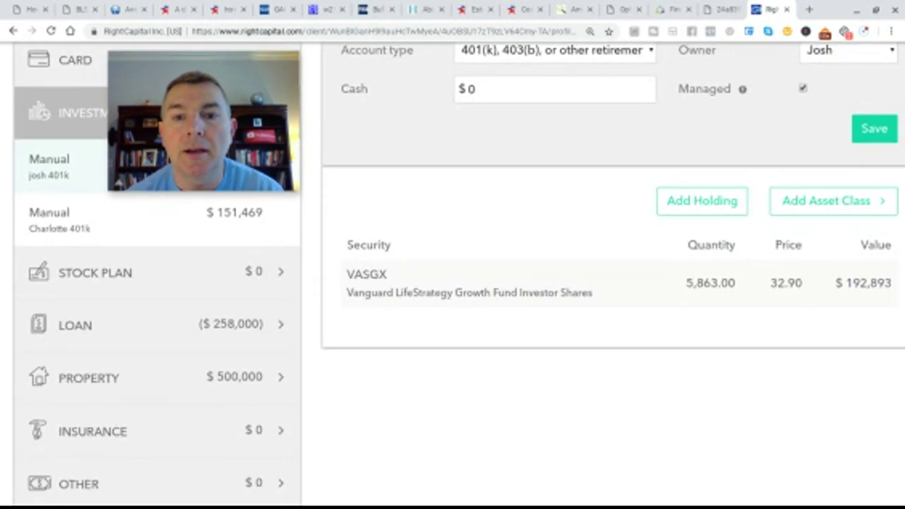
pyautogui.scroll(1, 708, 368)
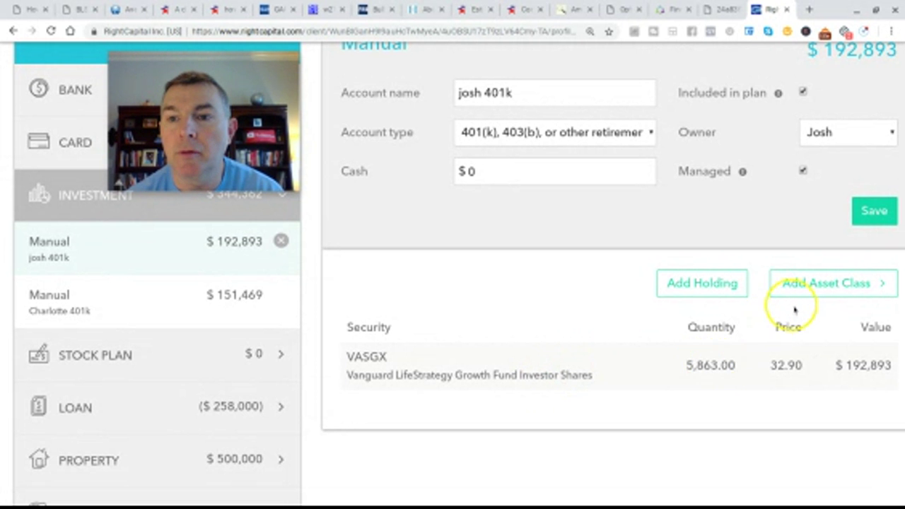
# Step: Add a VFIIX holding with a quantity of 20000 to the first 401(k) account and save it
pyautogui.click(703, 281)
pyautogui.write('VFIIX')
pyautogui.press('Tab')
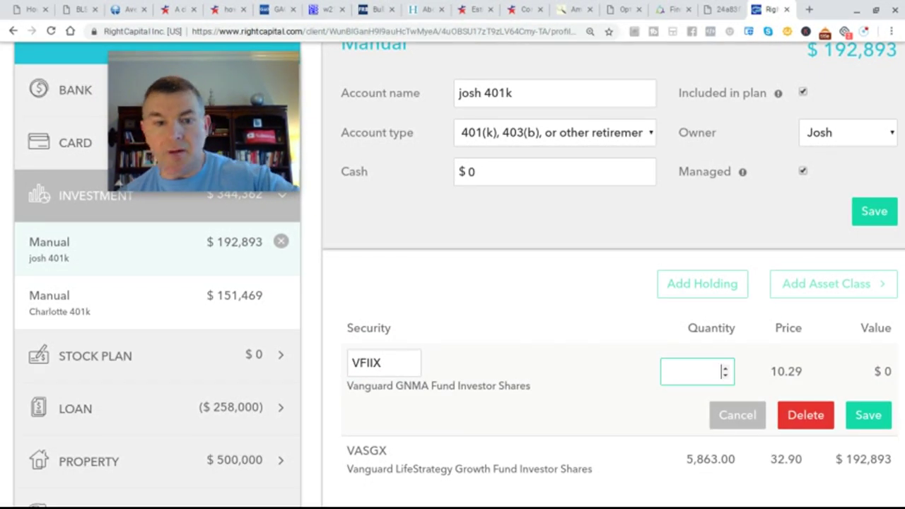
pyautogui.write('150')
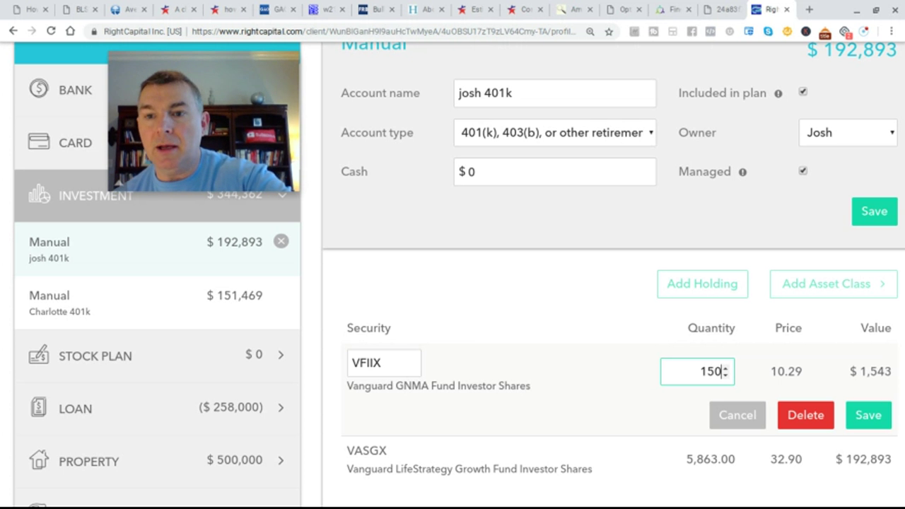
pyautogui.write('00')
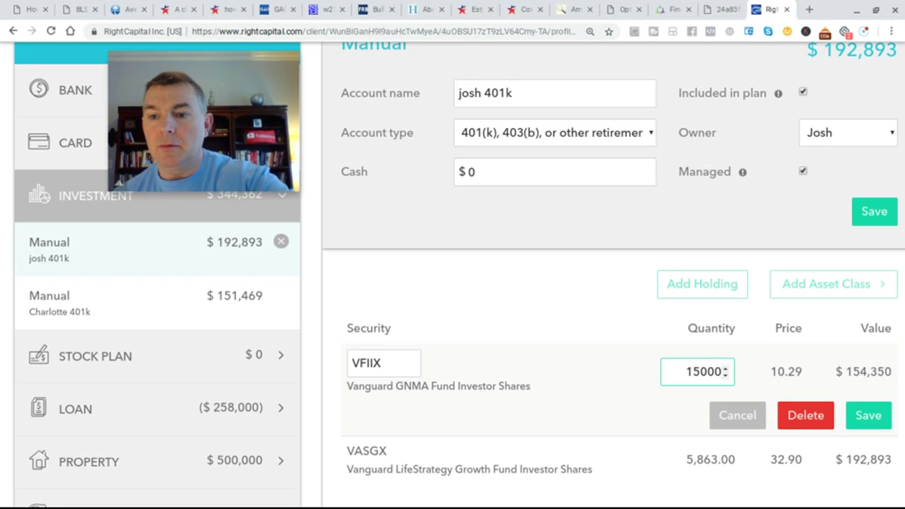
pyautogui.press('BackSpace')
pyautogui.press('BackSpace')
pyautogui.press('BackSpace')
pyautogui.press('BackSpace')
pyautogui.press('BackSpace')
pyautogui.write('20000')
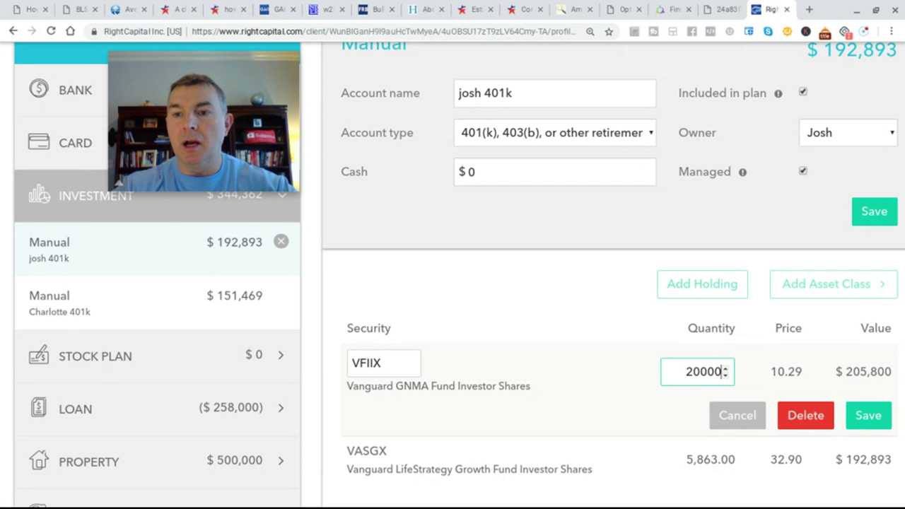
pyautogui.click(865, 416)
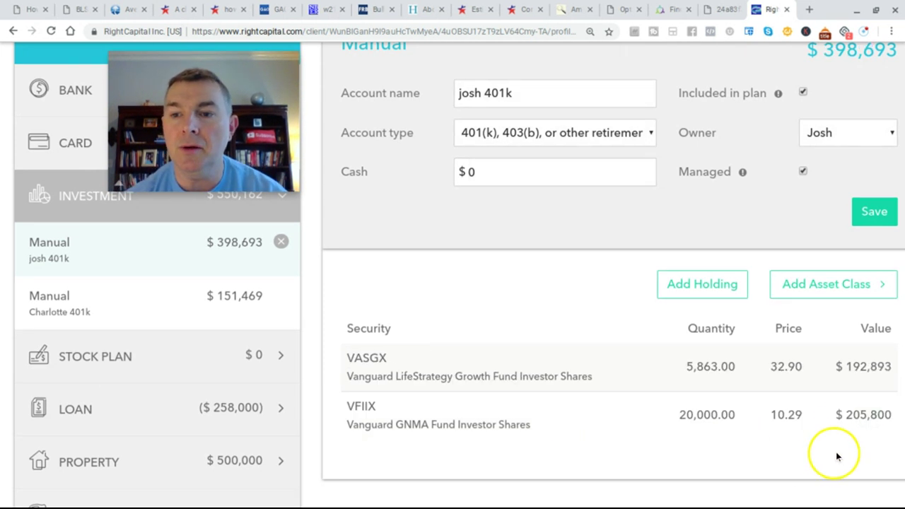
# Step: Delete the VASGX holding from the first 401(k) account and save the account
pyautogui.click(676, 362)
pyautogui.click(806, 406)
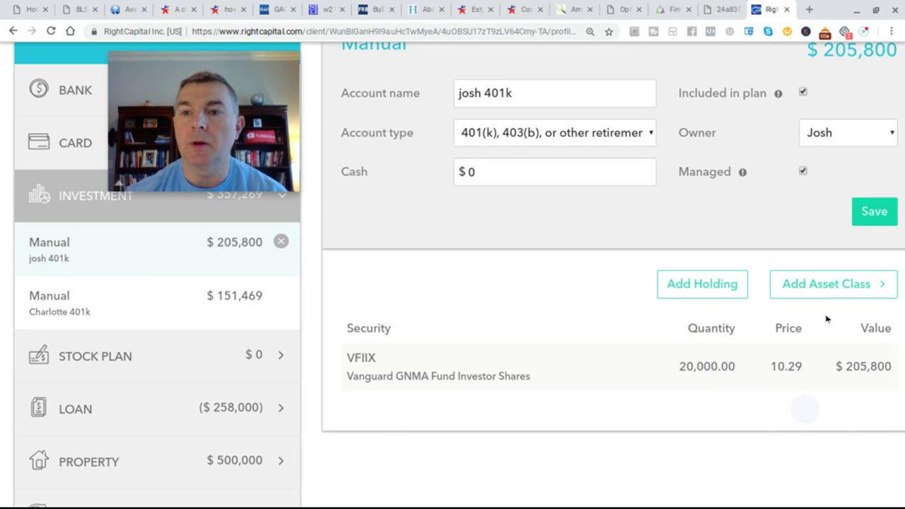
pyautogui.click(876, 214)
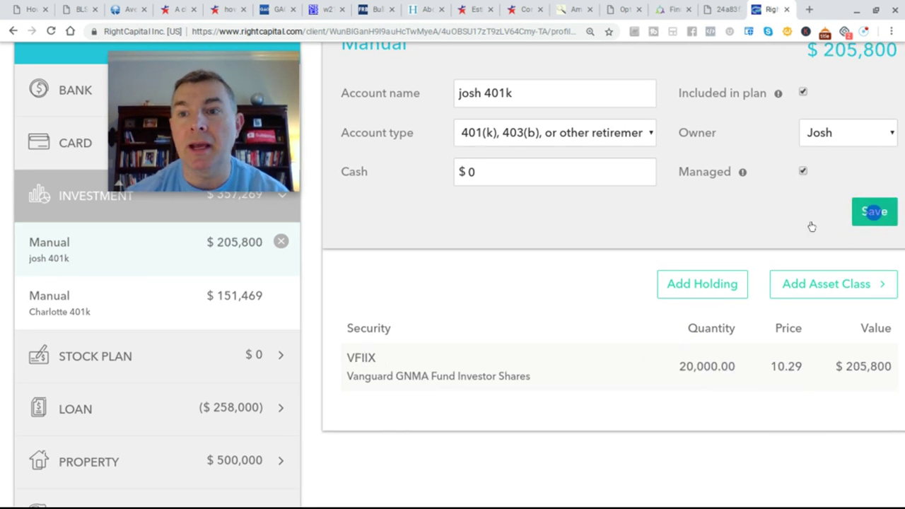
# Step: Open the investment asset allocation summary to check the current allocation across all accounts
pyautogui.scroll(3, 683, 299)
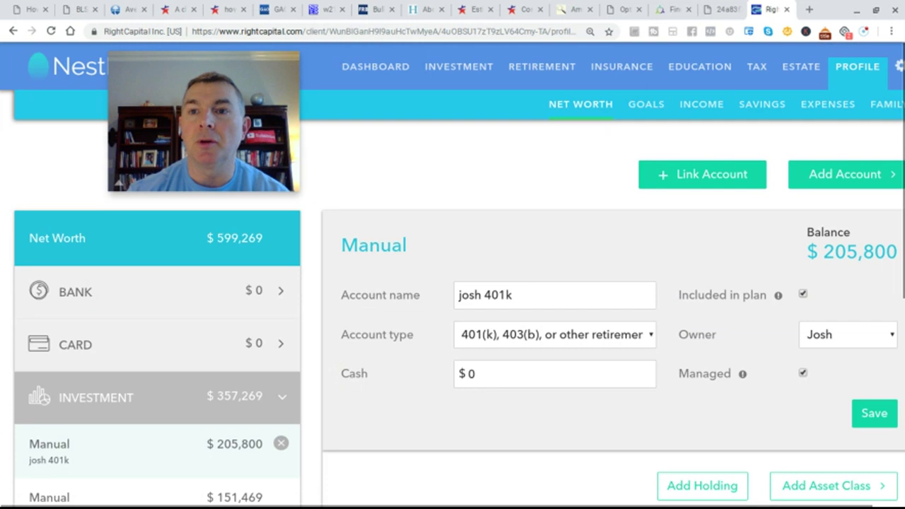
pyautogui.click(486, 69)
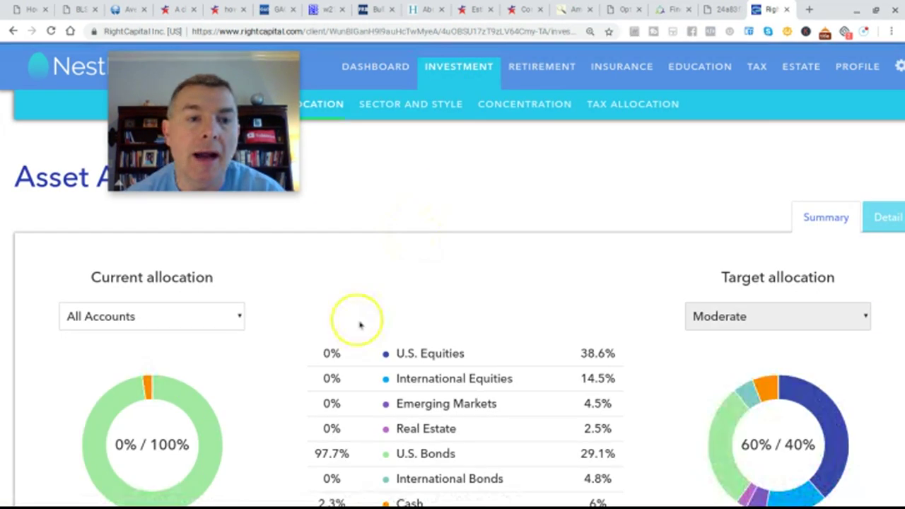
# Step: Compare the current allocation across all accounts with the Moderate target allocation
pyautogui.scroll(-1, 360, 323)
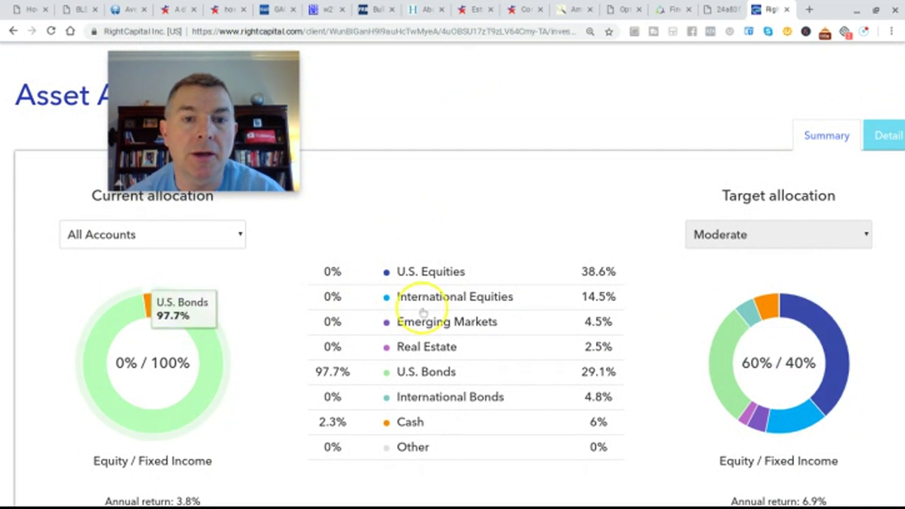
pyautogui.scroll(-1, 417, 305)
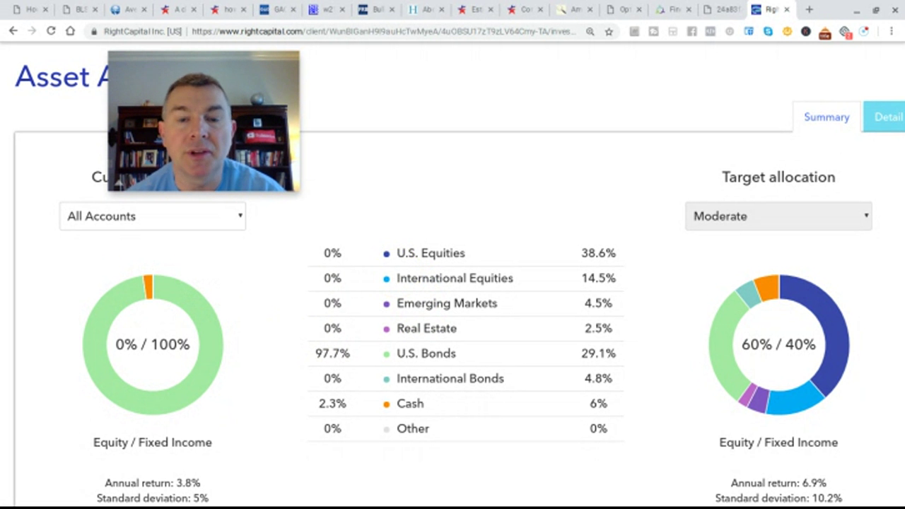
pyautogui.scroll(2, 398, 278)
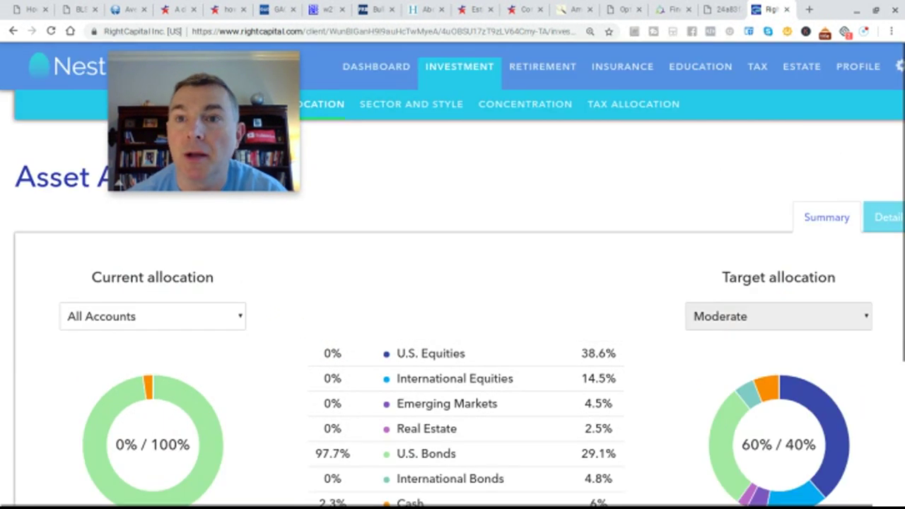
# Step: Open the retirement analysis and expand the action items beneath the probability of success charts
pyautogui.click(544, 70)
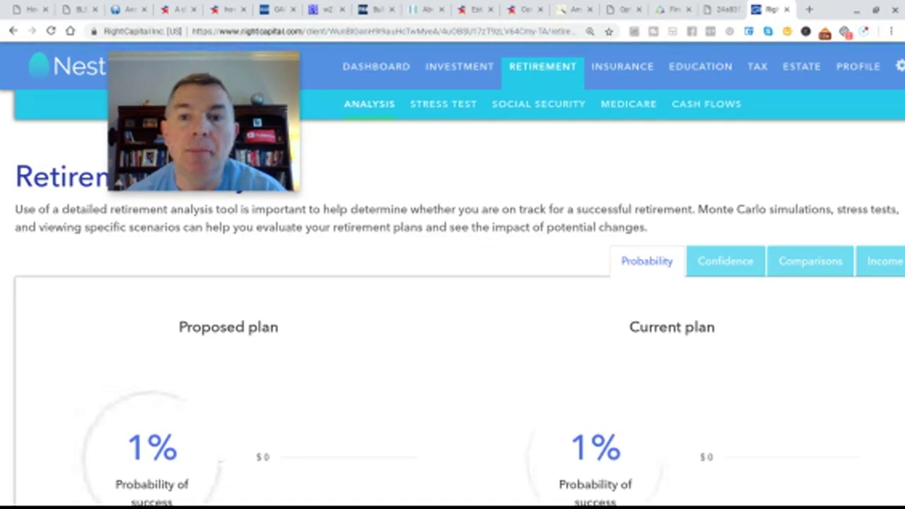
pyautogui.scroll(-1, 646, 276)
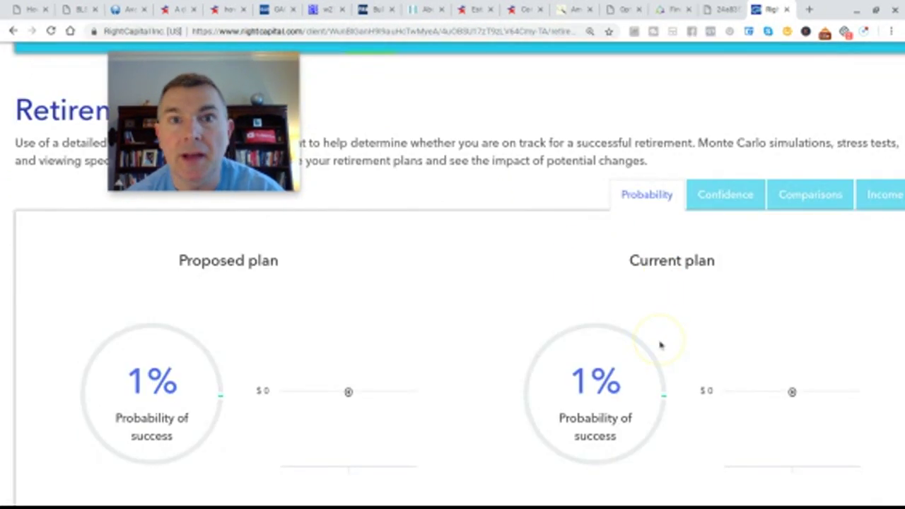
pyautogui.scroll(-2, 661, 345)
pyautogui.click(481, 431)
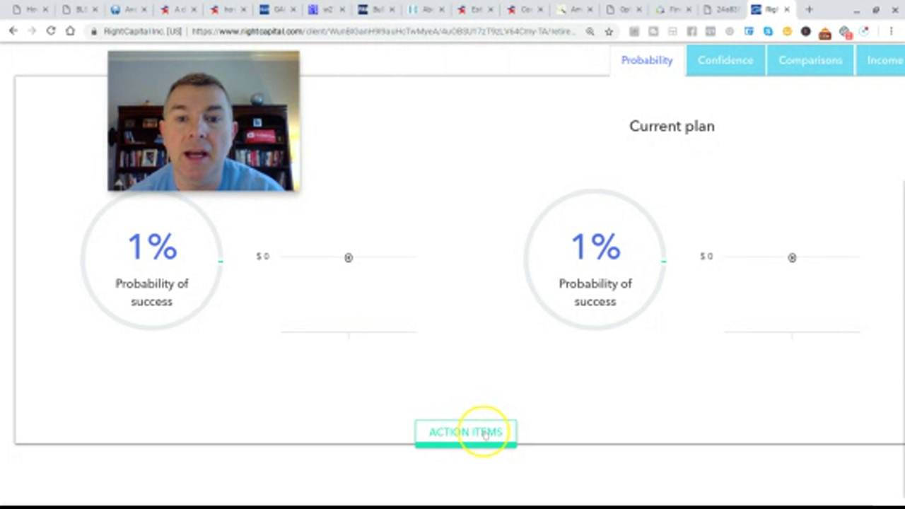
# Step: Set the proposed plan's asset allocation to Most Aggressive and refresh the retirement analysis
pyautogui.scroll(-4, 597, 304)
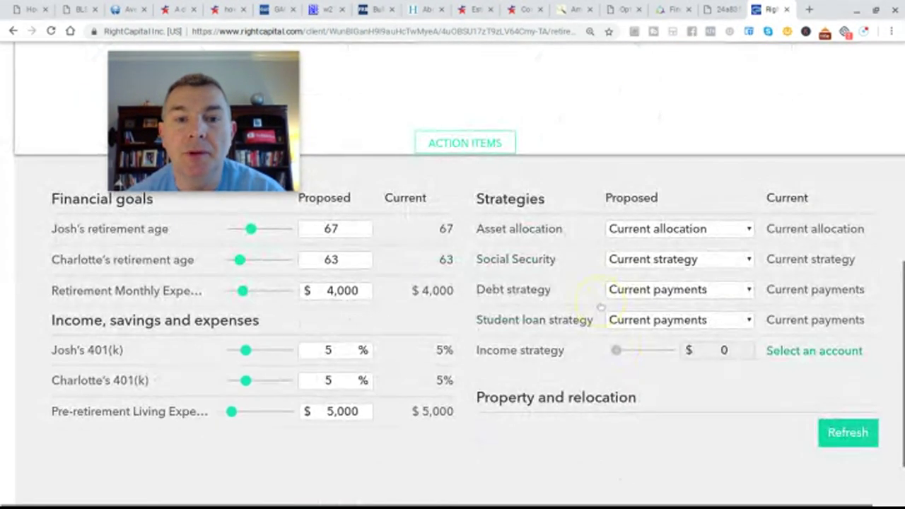
pyautogui.click(705, 232)
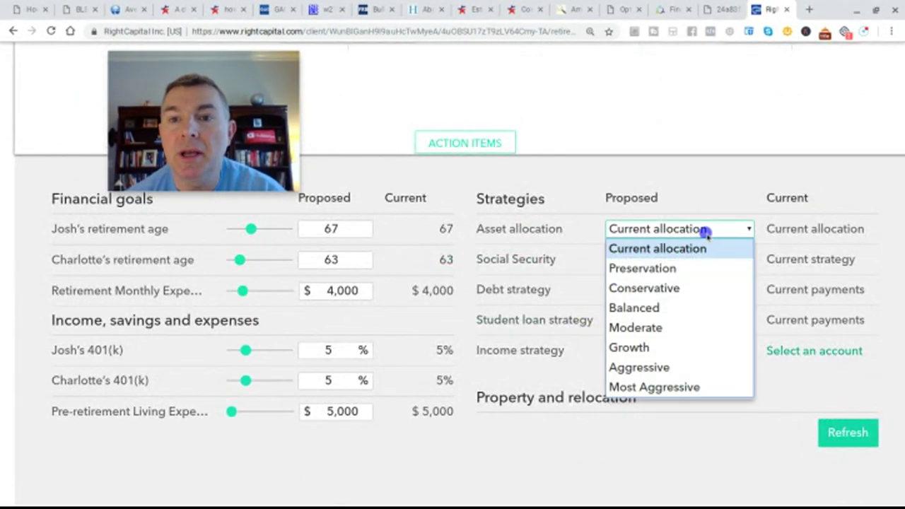
pyautogui.click(671, 388)
pyautogui.click(858, 438)
pyautogui.scroll(4, 550, 386)
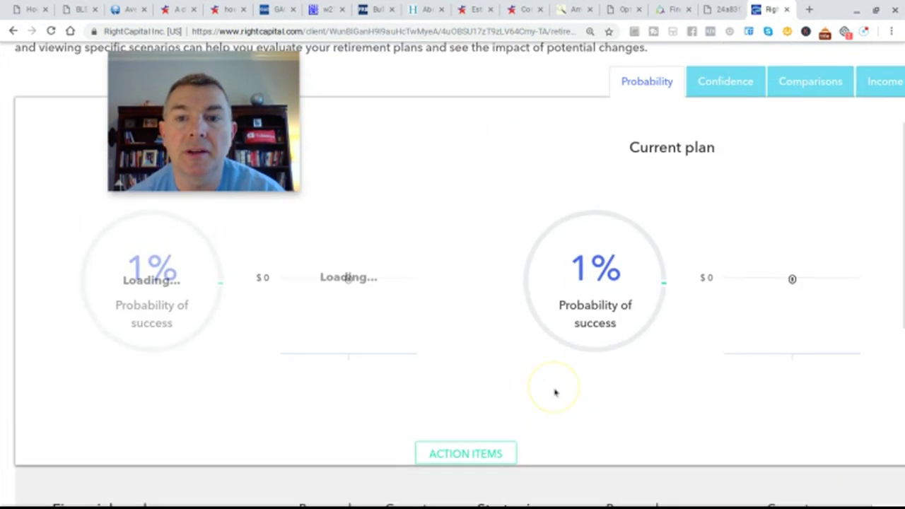
# Step: Compare the proposed plan's probability of success with the current plan's and check the strategies behind each
pyautogui.scroll(-2, 564, 290)
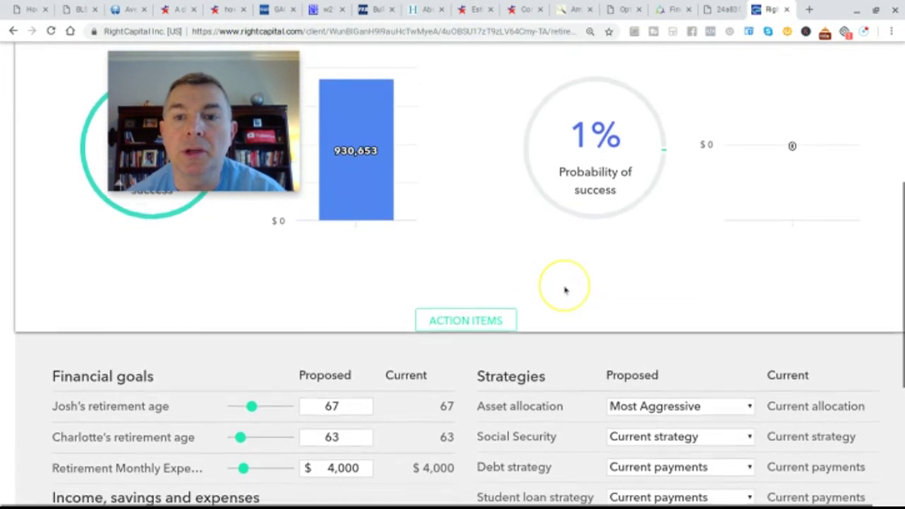
pyautogui.scroll(-3, 565, 290)
pyautogui.scroll(1, 552, 289)
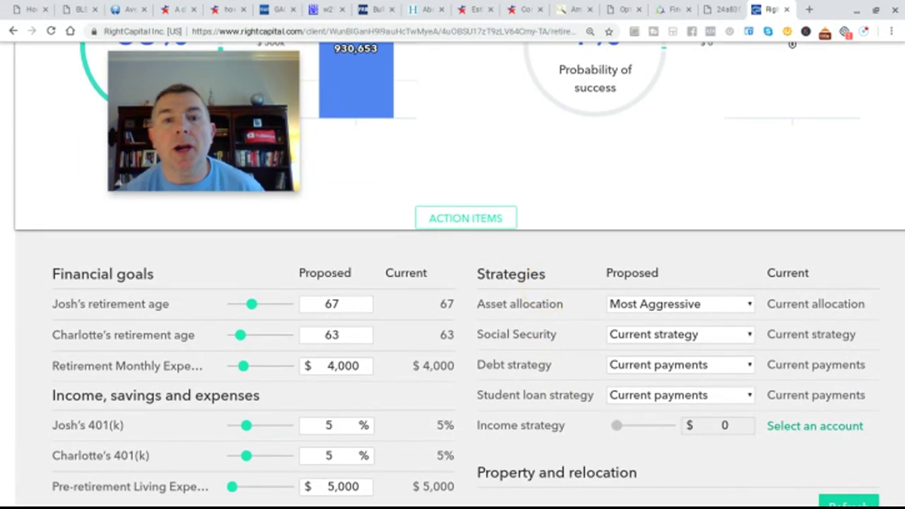
pyautogui.scroll(3, 552, 289)
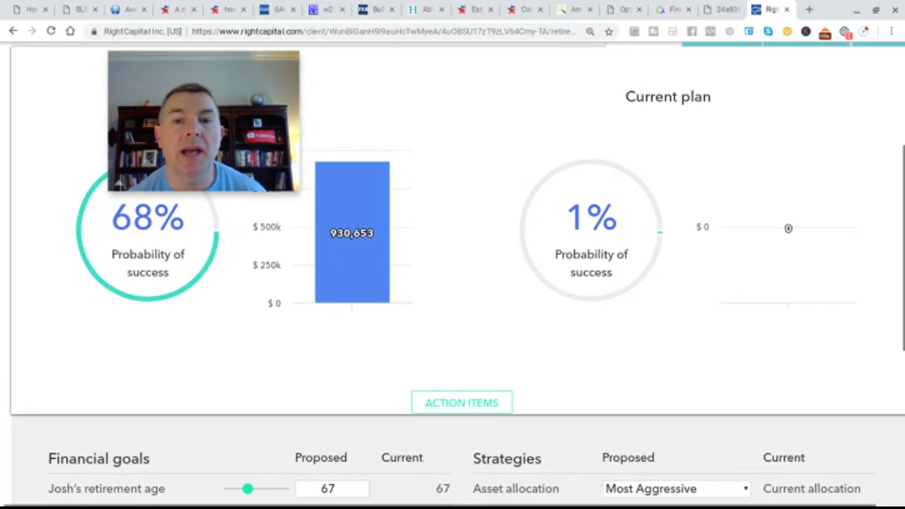
pyautogui.scroll(-2, 552, 290)
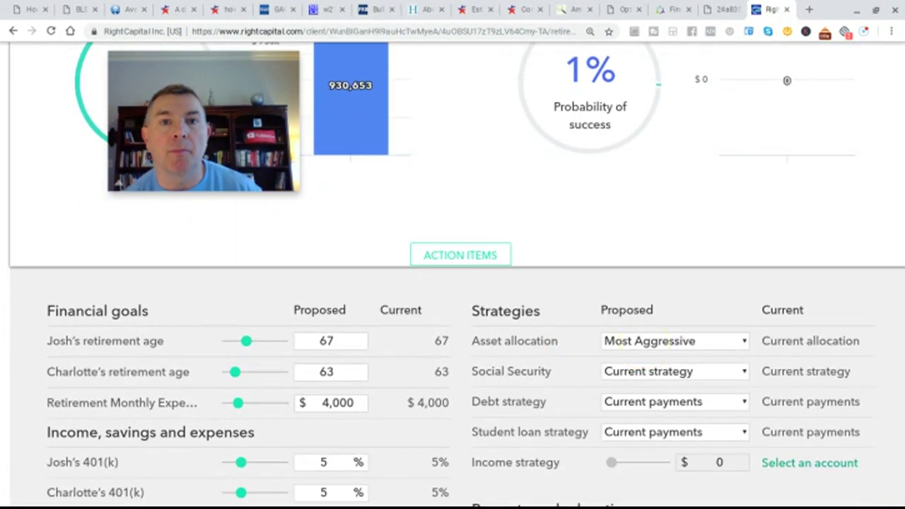
pyautogui.scroll(5, 452, 275)
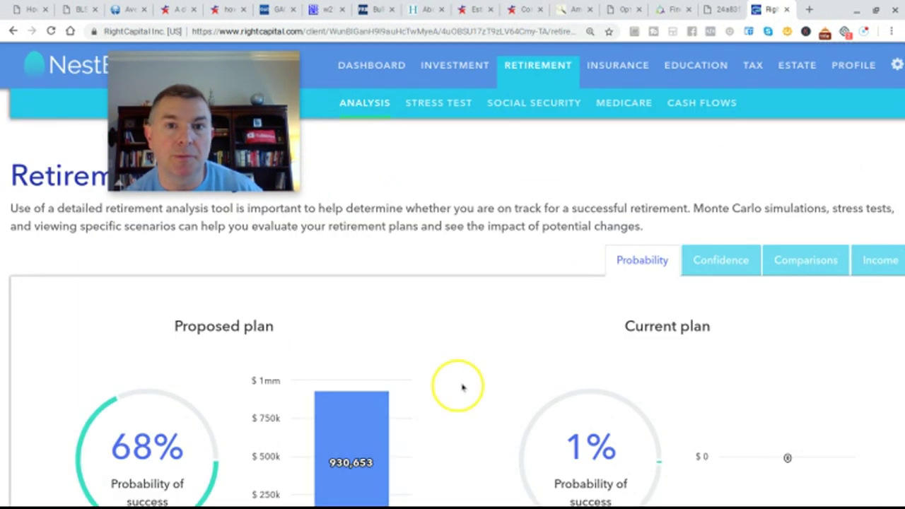
pyautogui.scroll(-6, 463, 387)
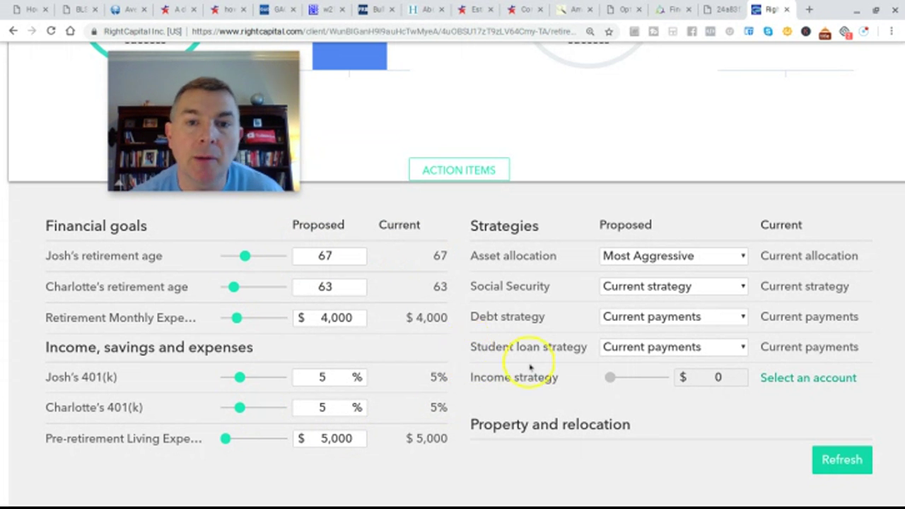
pyautogui.scroll(10, 531, 365)
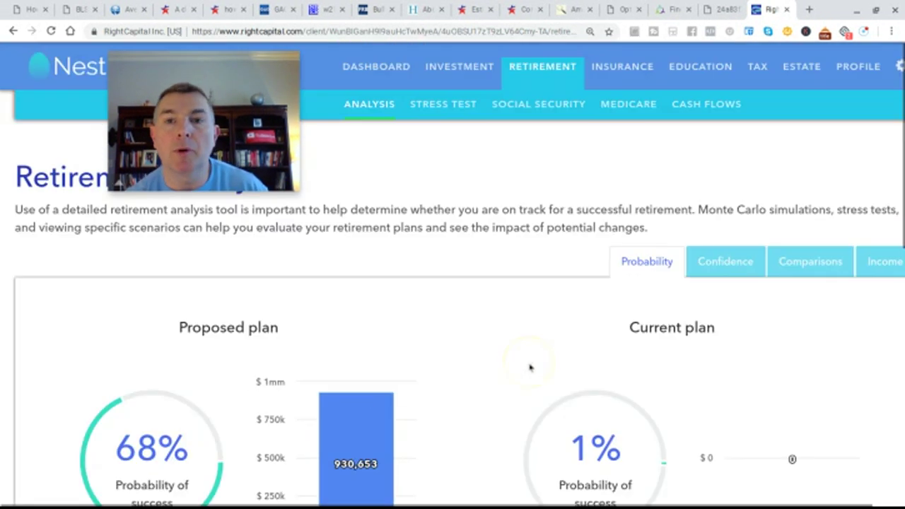
# Step: Open the retirement cash flows and examine the proposed plan's yearly inflows, tax payments and net flows
pyautogui.click(693, 113)
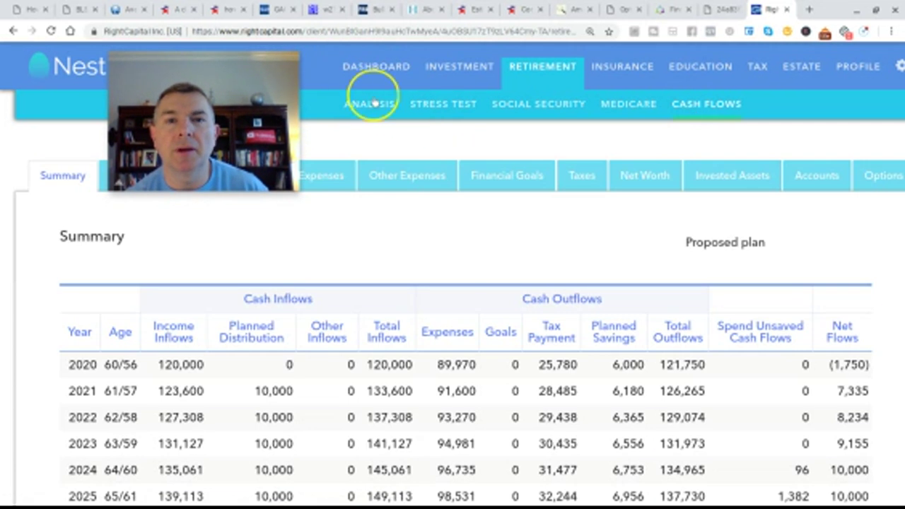
pyautogui.scroll(-2, 531, 300)
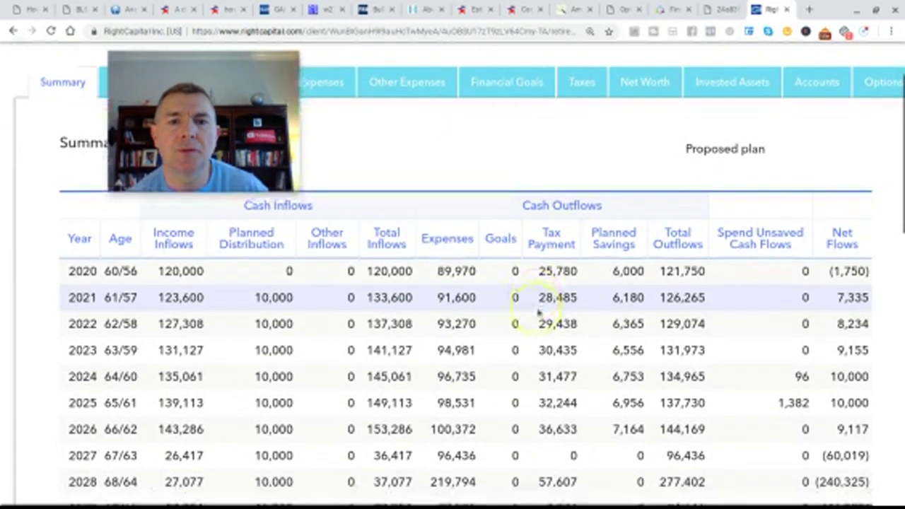
pyautogui.scroll(2, 538, 311)
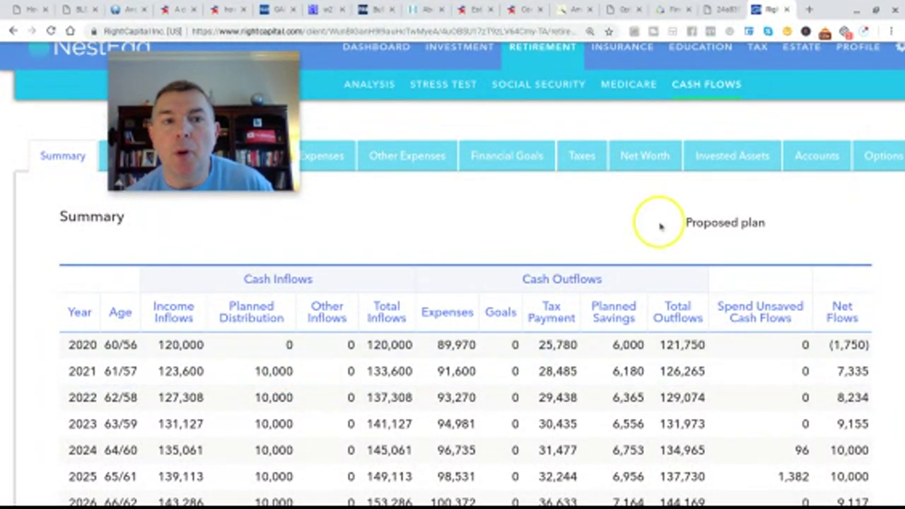
pyautogui.scroll(-1, 371, 285)
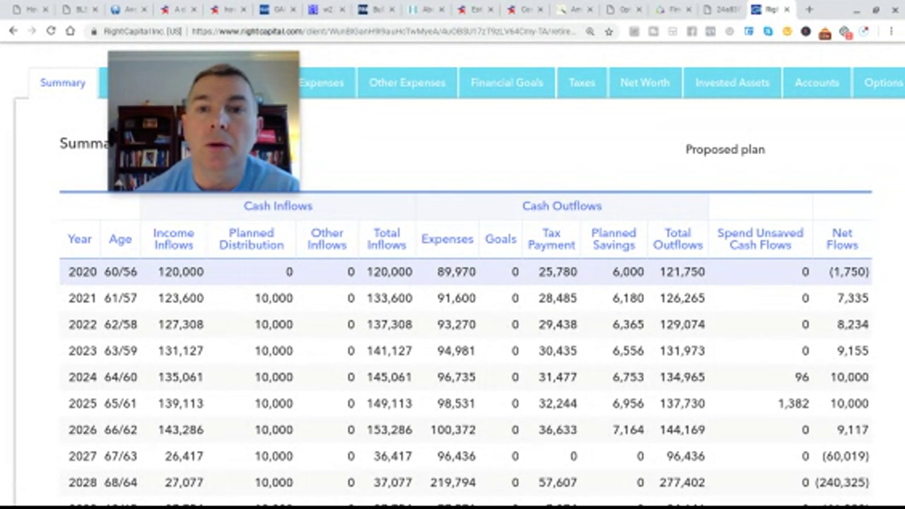
pyautogui.scroll(1, 283, 107)
# Step: Return to the retirement analysis, set the proposed asset allocation back to Current allocation and refresh the results
pyautogui.click(379, 74)
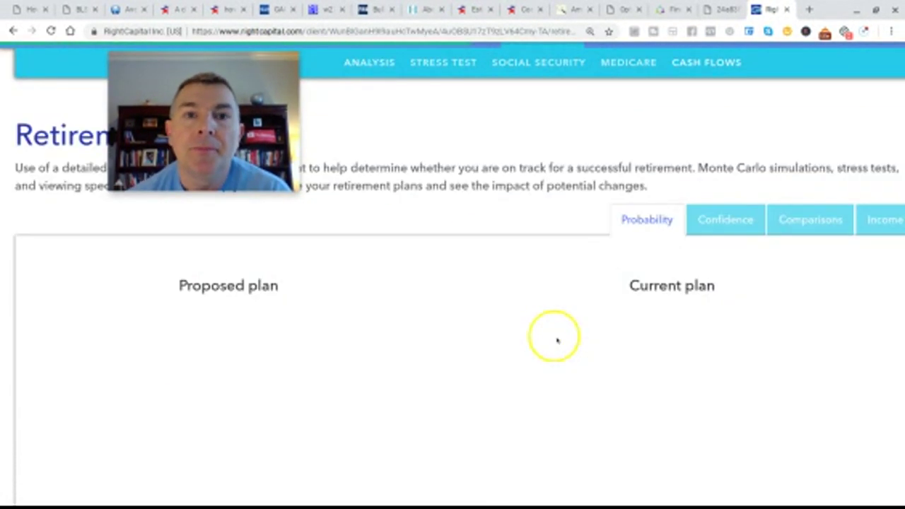
pyautogui.scroll(-10, 557, 341)
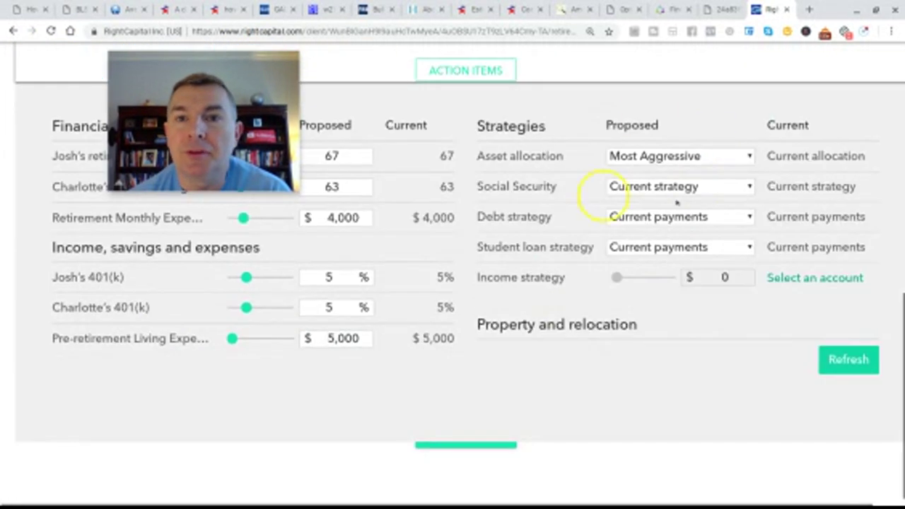
pyautogui.scroll(4, 572, 234)
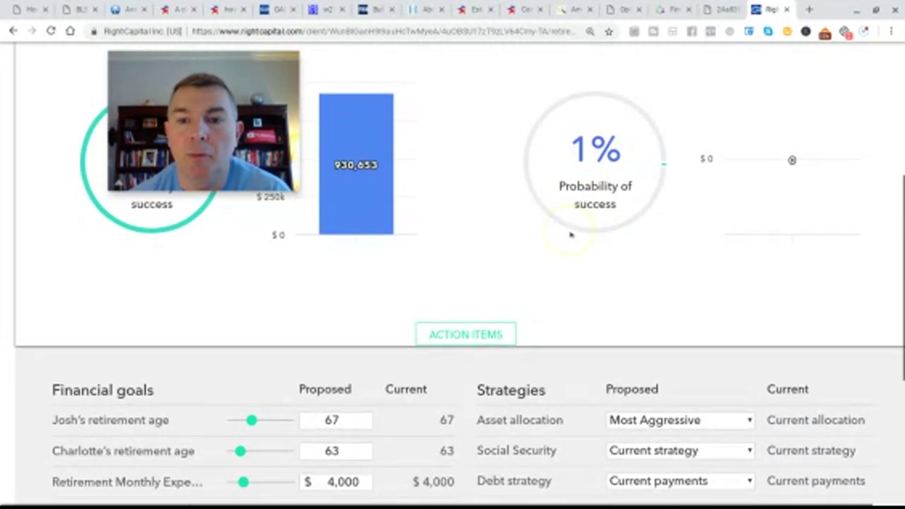
pyautogui.click(616, 421)
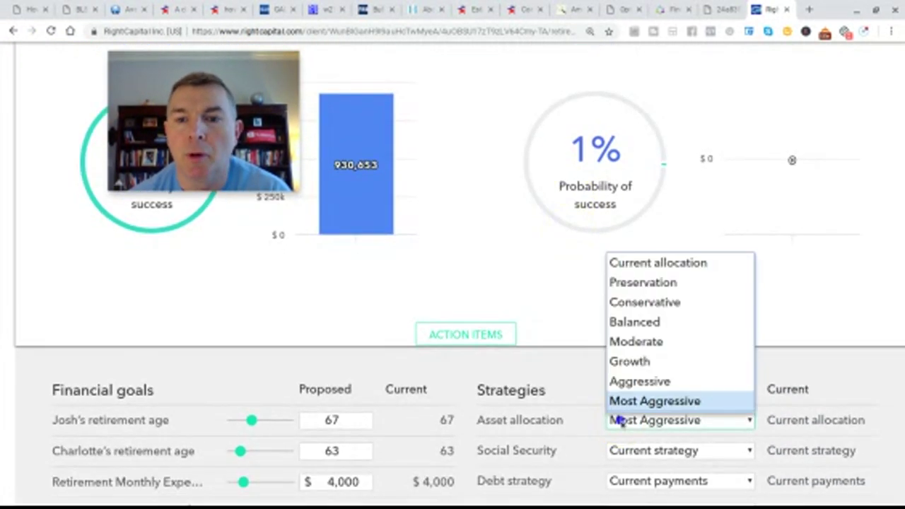
pyautogui.click(658, 266)
pyautogui.scroll(-4, 657, 273)
pyautogui.click(833, 361)
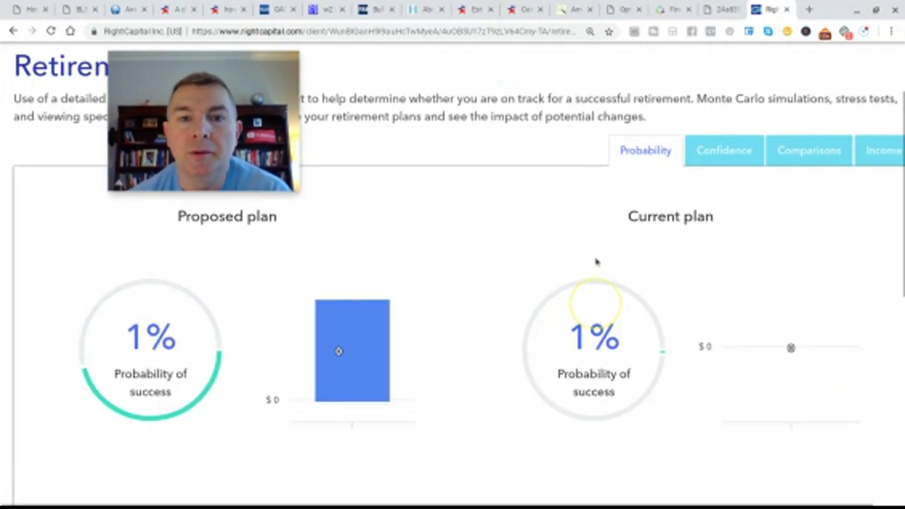
# Step: Open the cash flow summary to check the proposed plan under the current allocation
pyautogui.scroll(2, 657, 310)
pyautogui.click(705, 103)
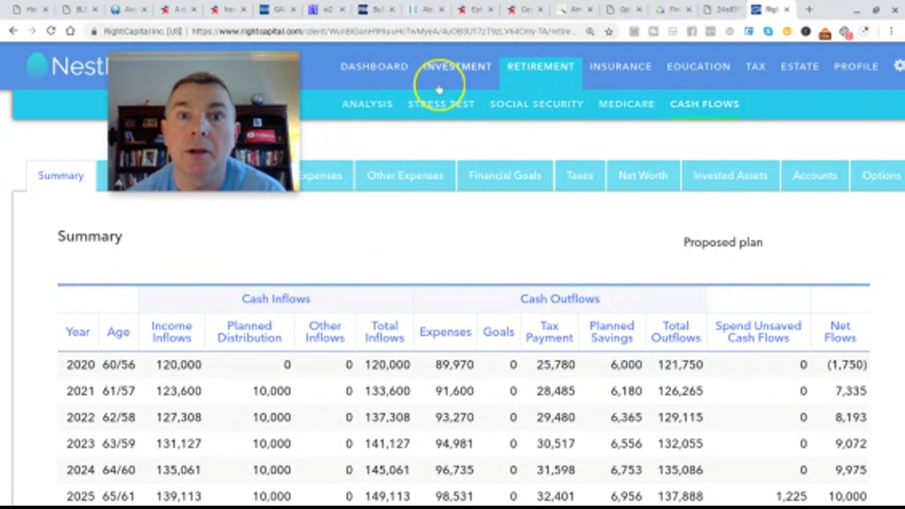
# Step: Return to the retirement analysis, set the proposed asset allocation to Aggressive and refresh the results
pyautogui.click(377, 102)
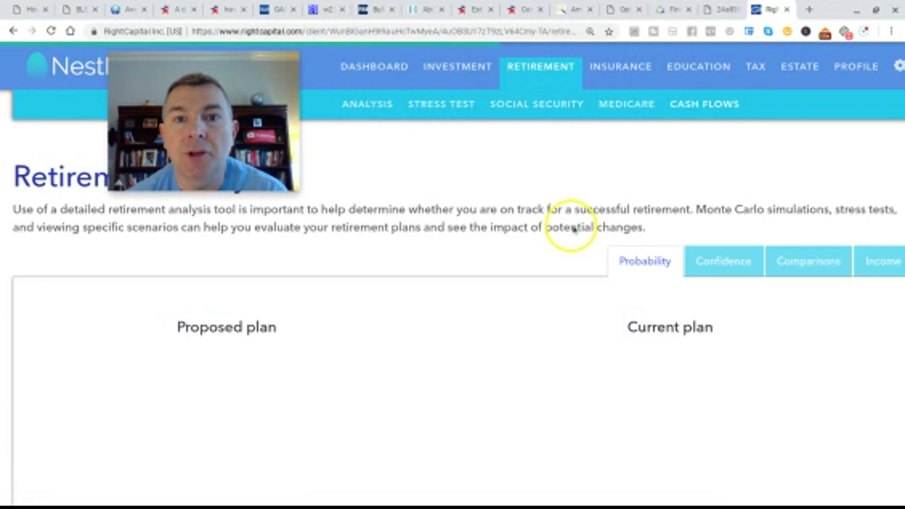
pyautogui.scroll(-3, 571, 228)
pyautogui.scroll(-4, 572, 228)
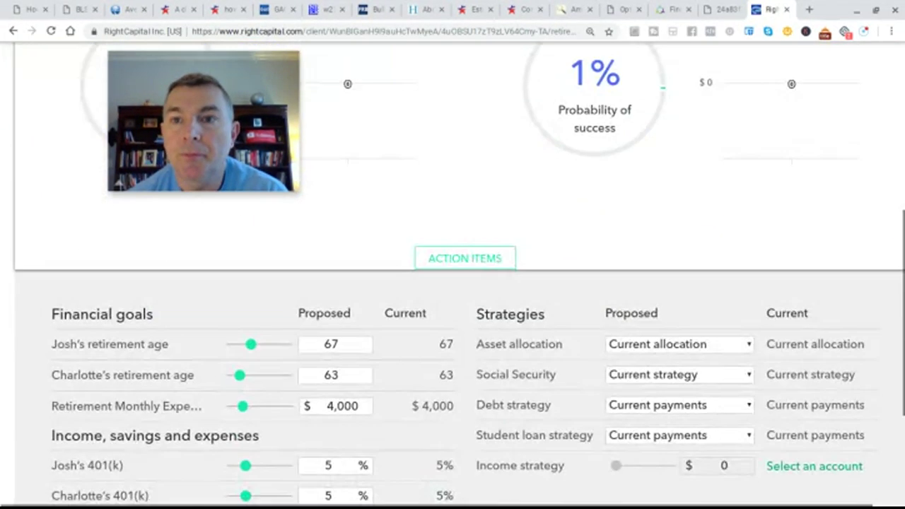
pyautogui.scroll(-1, 608, 241)
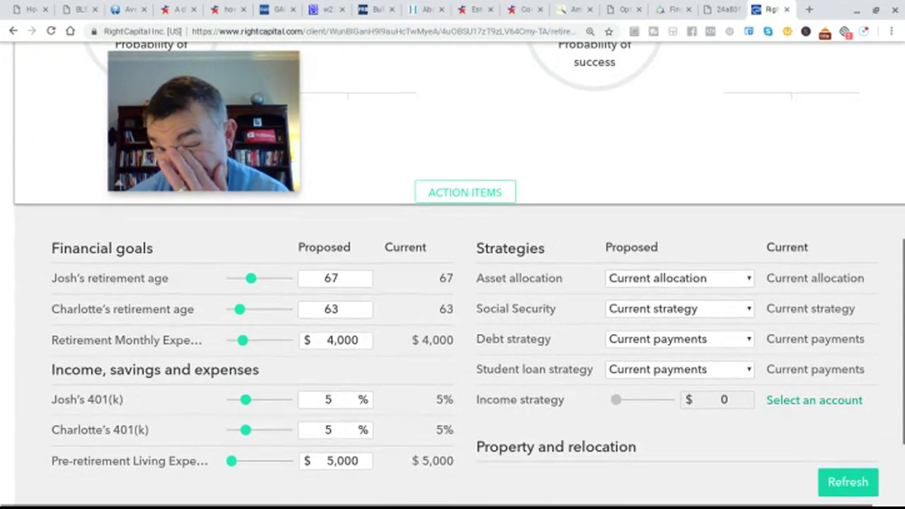
pyautogui.click(690, 278)
pyautogui.click(657, 418)
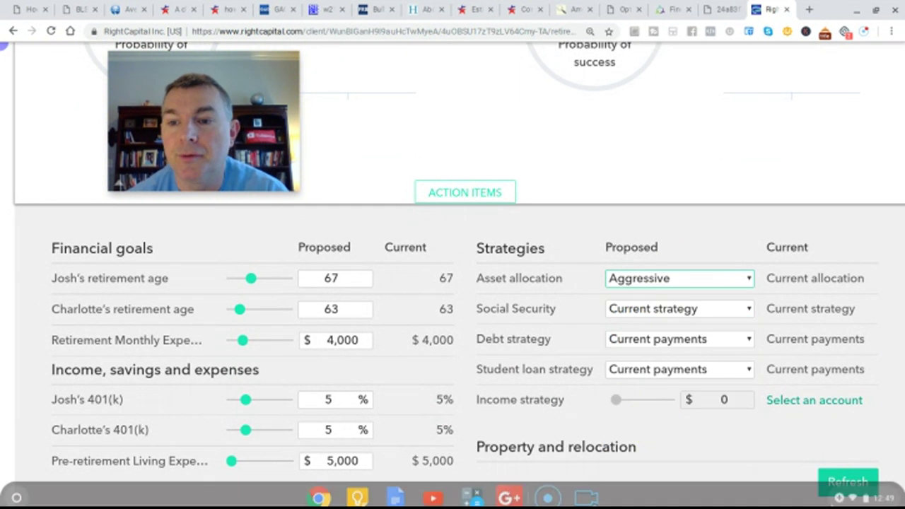
pyautogui.click(841, 478)
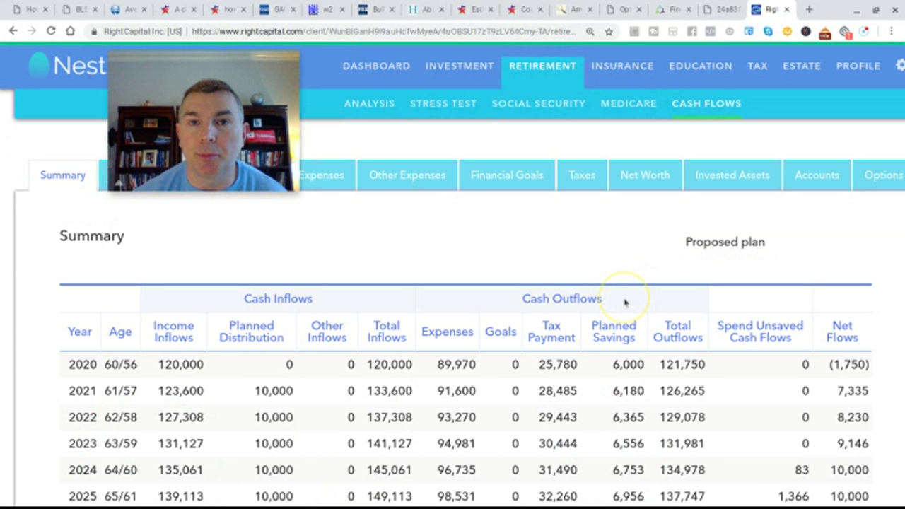
# Step: Examine the yearly tax payments and net flows in the cash flow summary for the Aggressive proposed plan
pyautogui.click(626, 285)
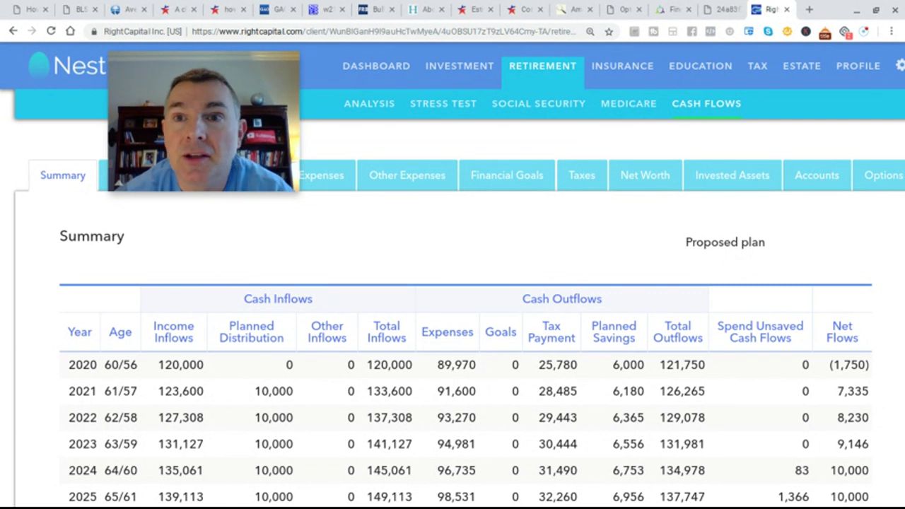
pyautogui.scroll(-1, 556, 323)
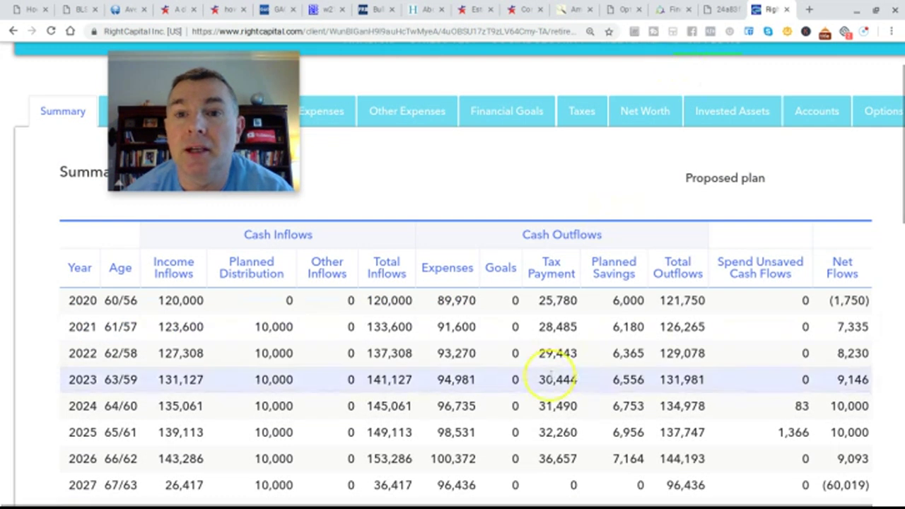
pyautogui.scroll(1, 711, 133)
# Step: Open the tax estimate and view the estimated effective tax rate chart
pyautogui.click(757, 61)
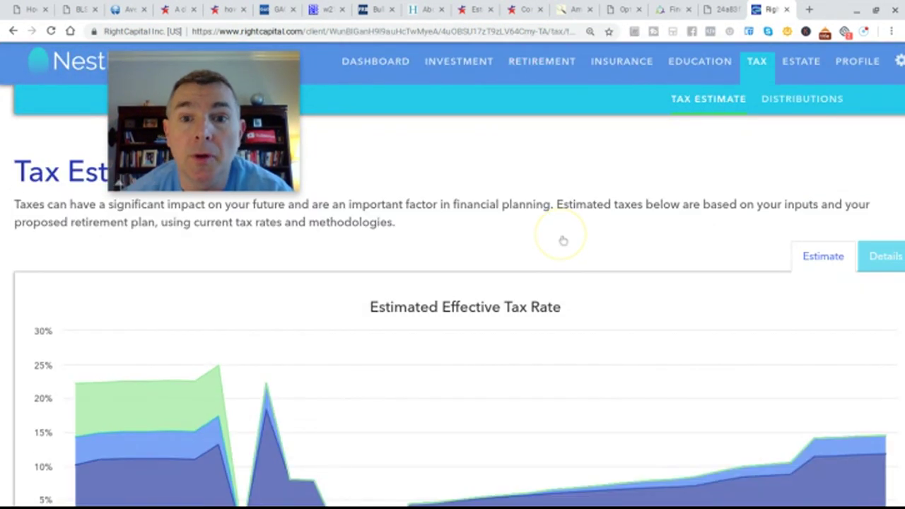
pyautogui.scroll(-1, 453, 274)
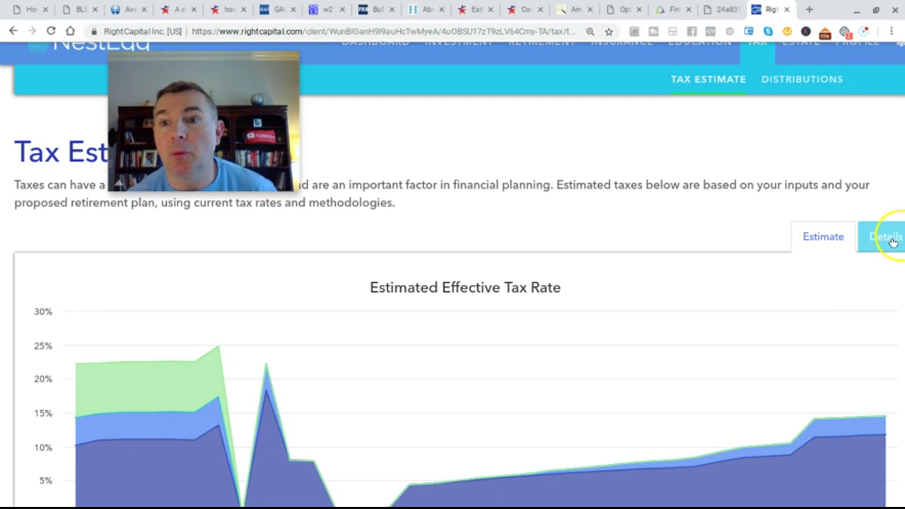
# Step: Open the projection details of taxes and look over the 2020 Form 1040
pyautogui.scroll(-2, 651, 185)
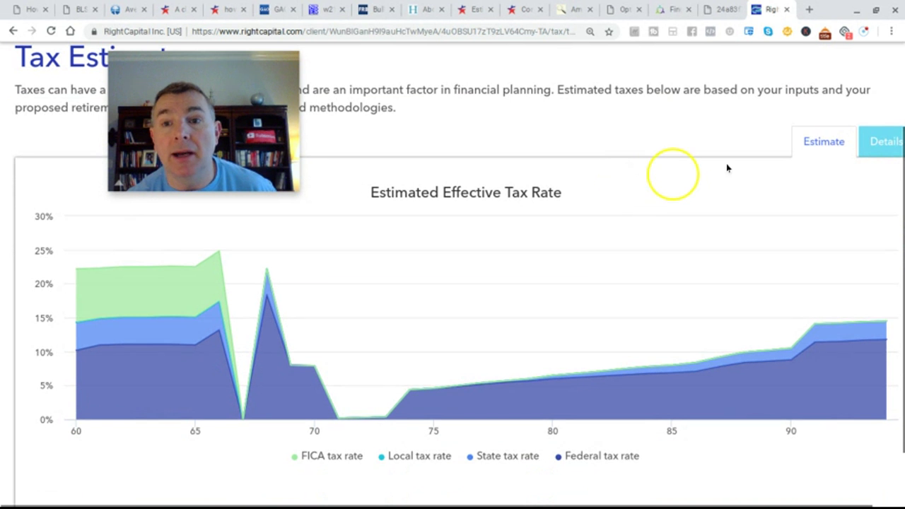
pyautogui.click(884, 138)
pyautogui.scroll(-3, 361, 249)
pyautogui.scroll(5, 586, 273)
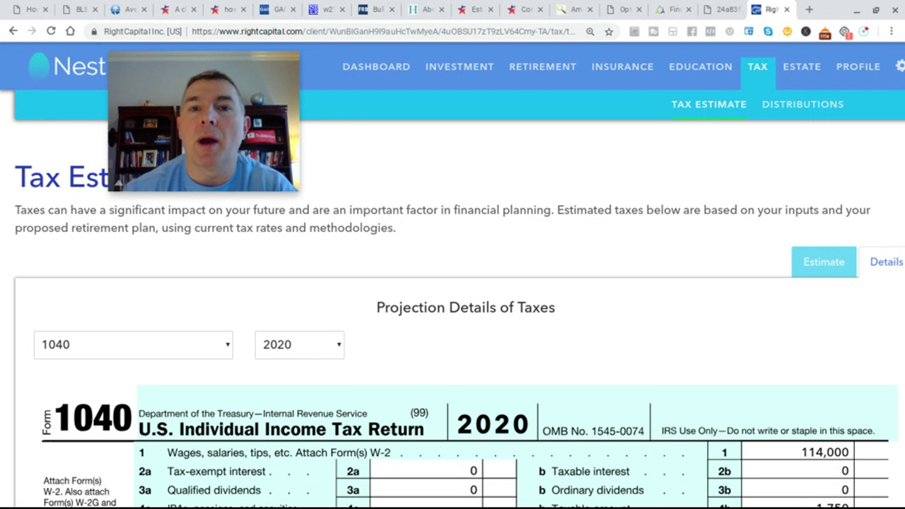
# Step: Open the investment asset allocation summary and compare the current allocation of all accounts with the Moderate target
pyautogui.click(467, 69)
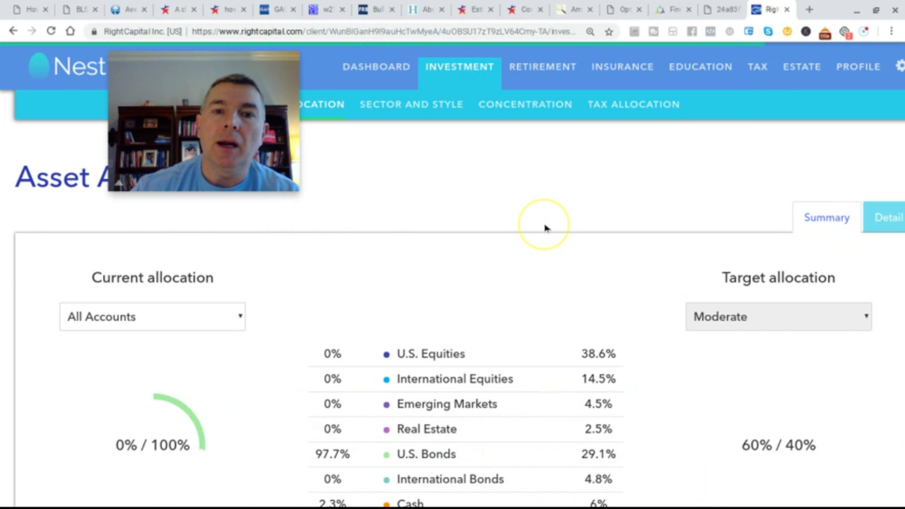
pyautogui.scroll(-2, 543, 225)
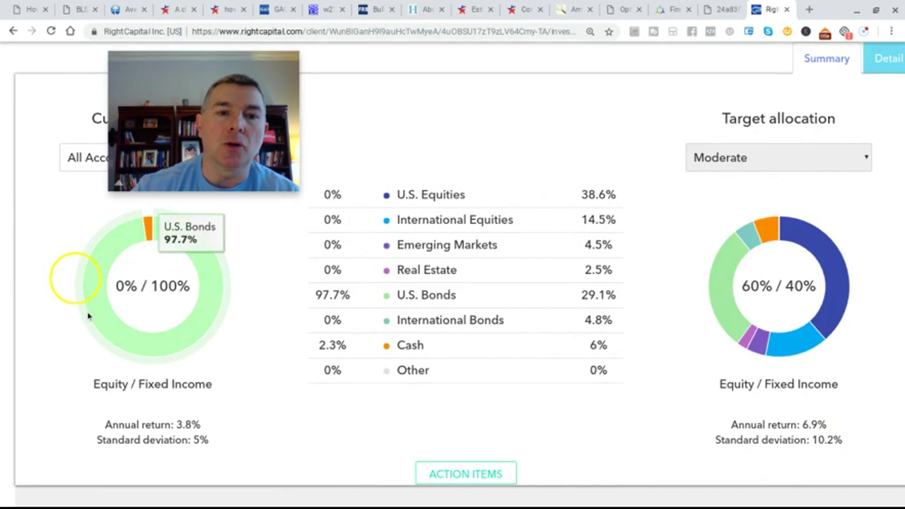
pyautogui.scroll(1, 372, 283)
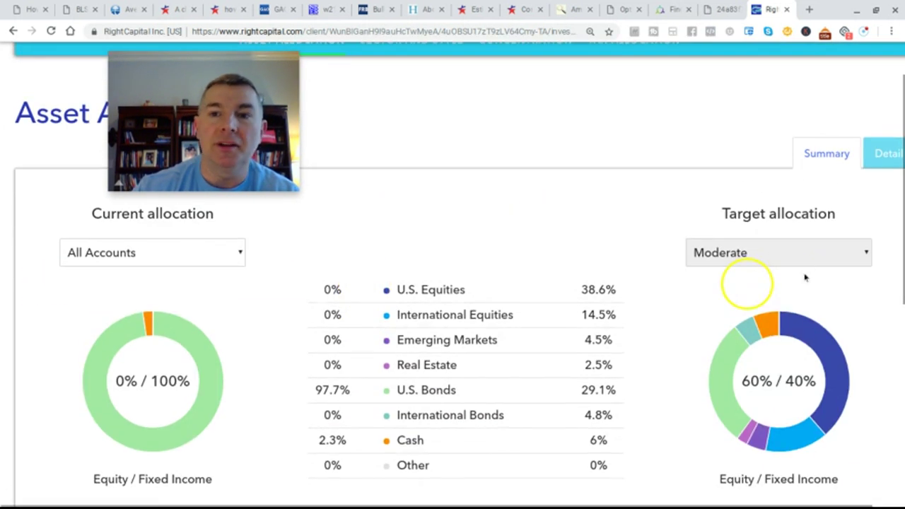
pyautogui.scroll(-1, 485, 306)
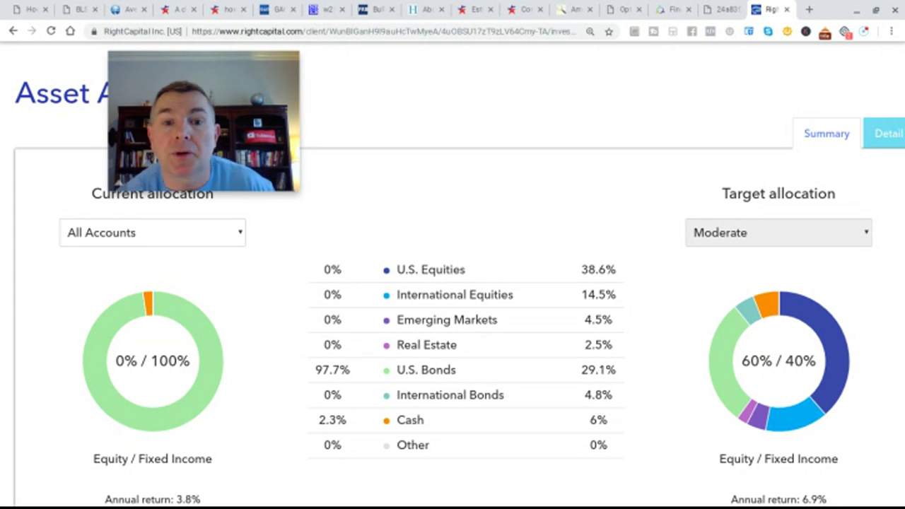
pyautogui.scroll(-3, 453, 283)
pyautogui.scroll(5, 453, 283)
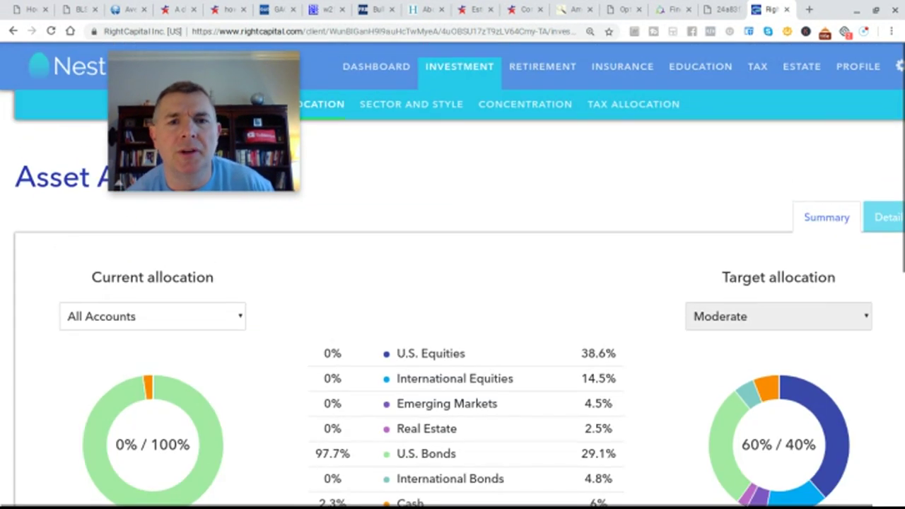
pyautogui.scroll(-1, 453, 283)
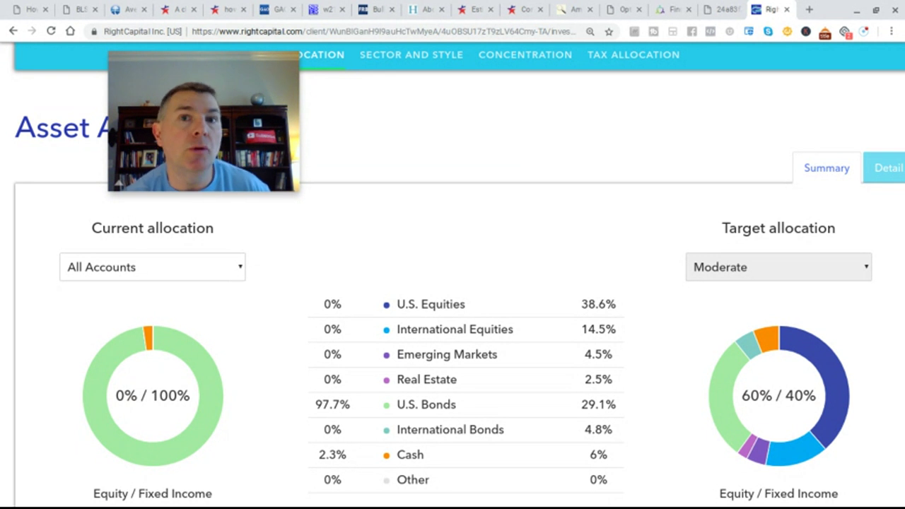
pyautogui.scroll(1, 453, 318)
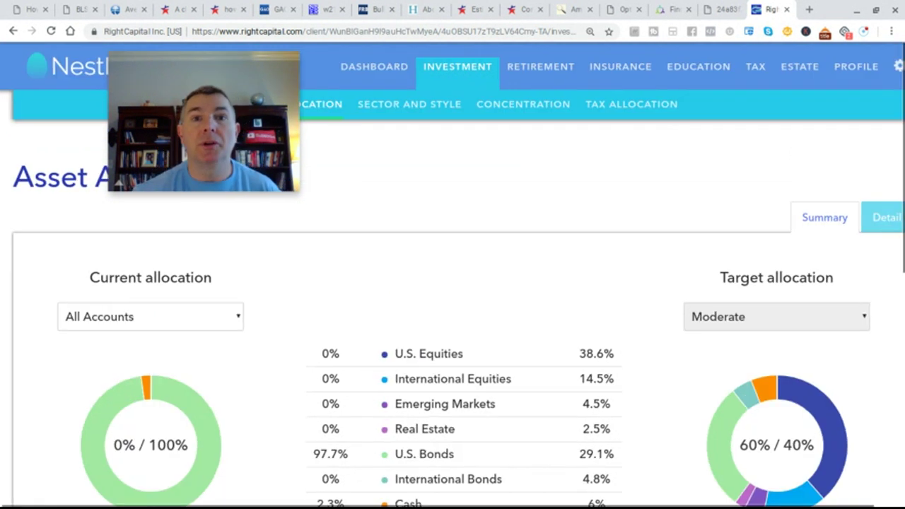
# Step: Review the annual return and standard deviation figures and the amounts needed to balance back to the target portfolio
pyautogui.scroll(-2, 452, 319)
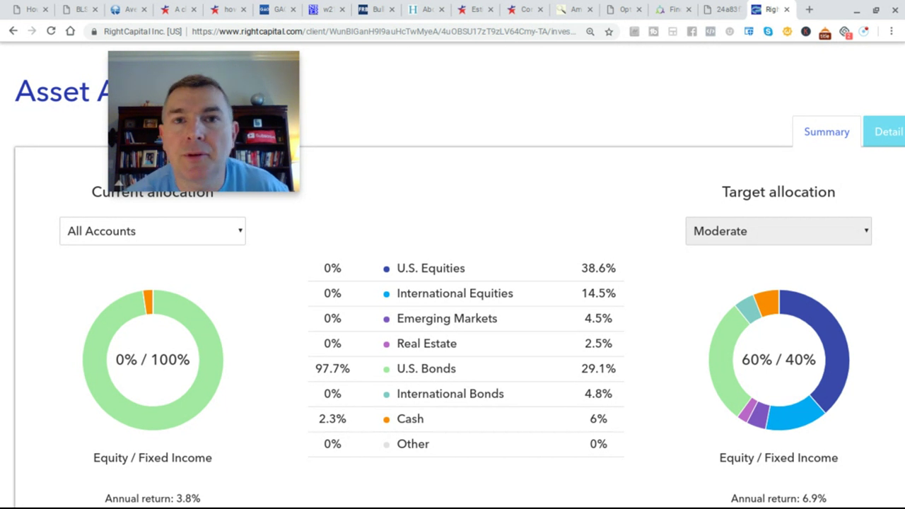
pyautogui.scroll(-1, 474, 315)
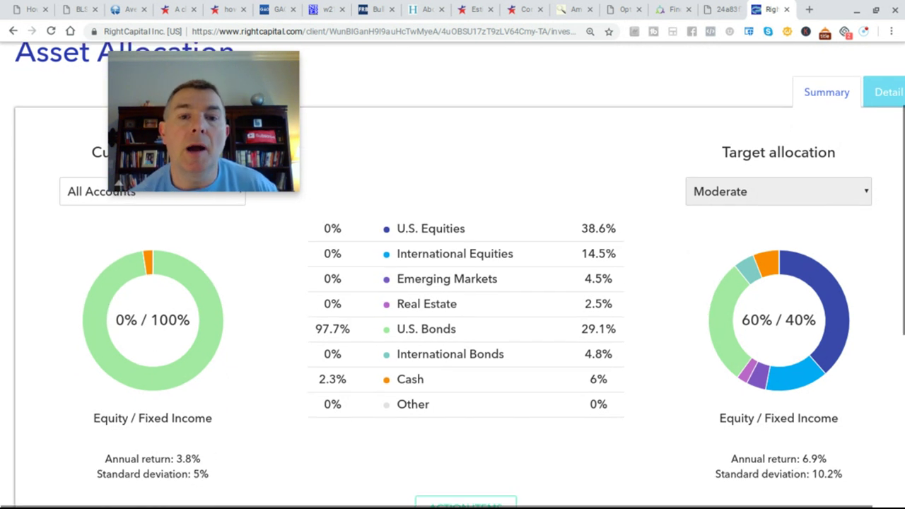
pyautogui.scroll(-2, 474, 315)
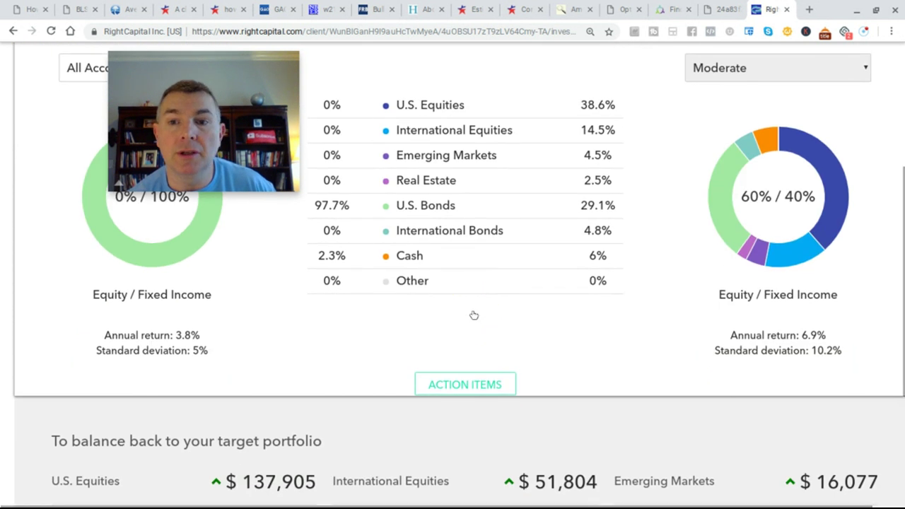
pyautogui.scroll(1, 473, 315)
pyautogui.scroll(-2, 405, 304)
pyautogui.scroll(2, 406, 304)
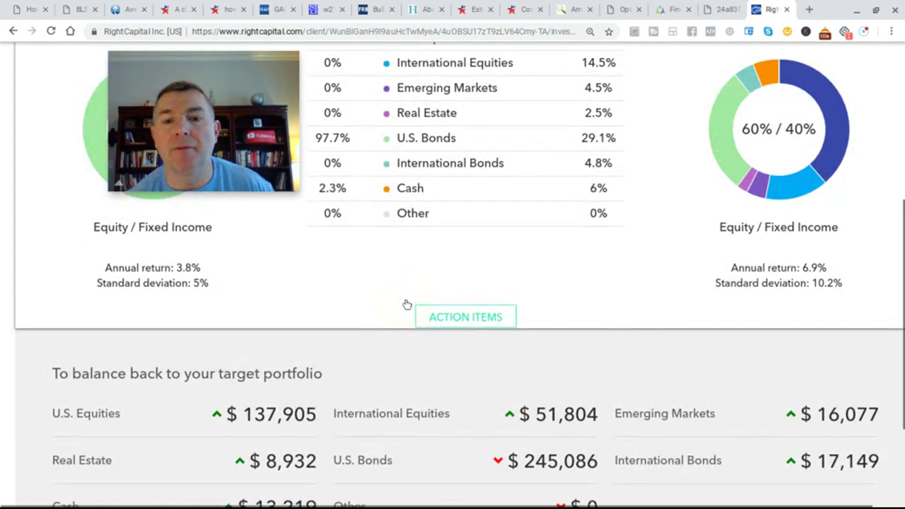
pyautogui.scroll(2, 380, 297)
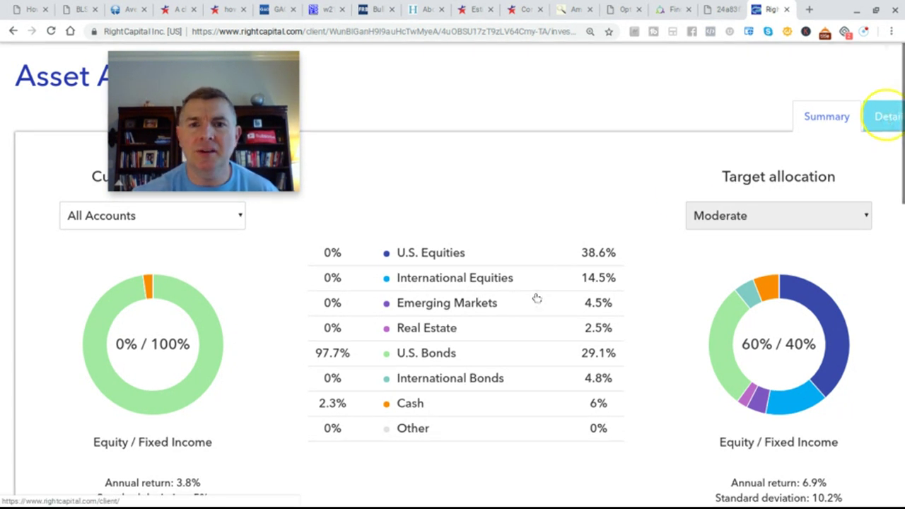
# Step: Open the detailed asset allocation and inspect the rebalancing amounts and the custom jazz funds in the Other category
pyautogui.click(886, 117)
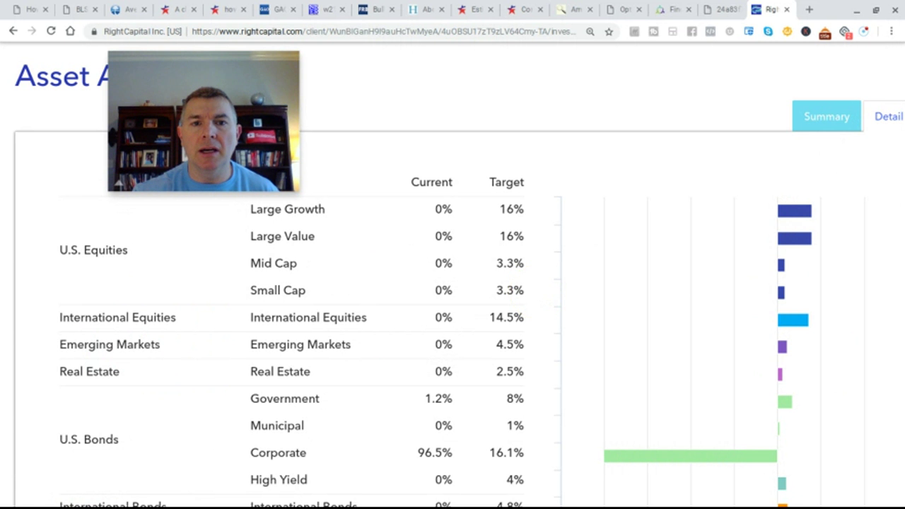
pyautogui.scroll(-9, 407, 300)
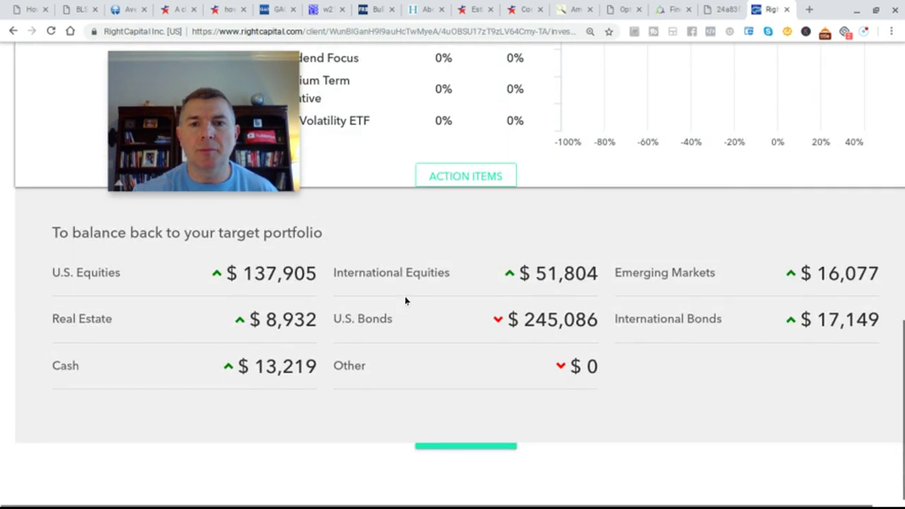
pyautogui.scroll(5, 406, 301)
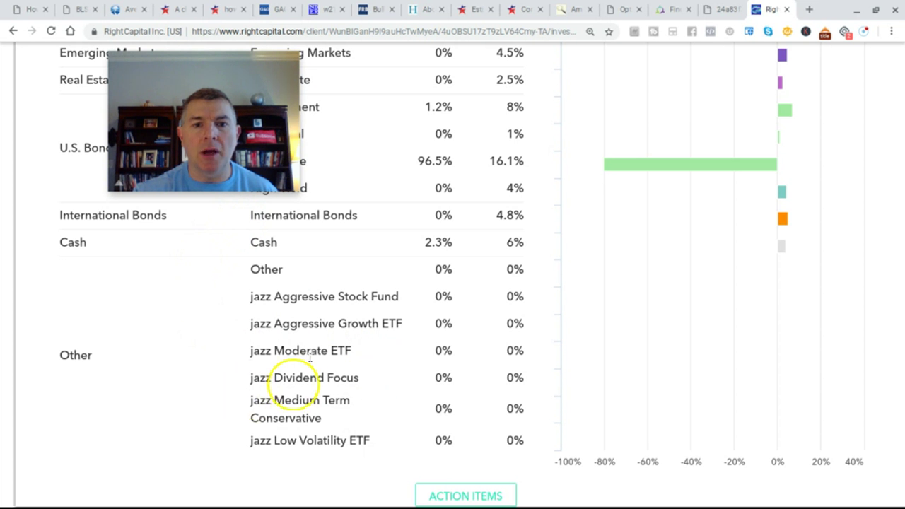
pyautogui.scroll(1, 359, 358)
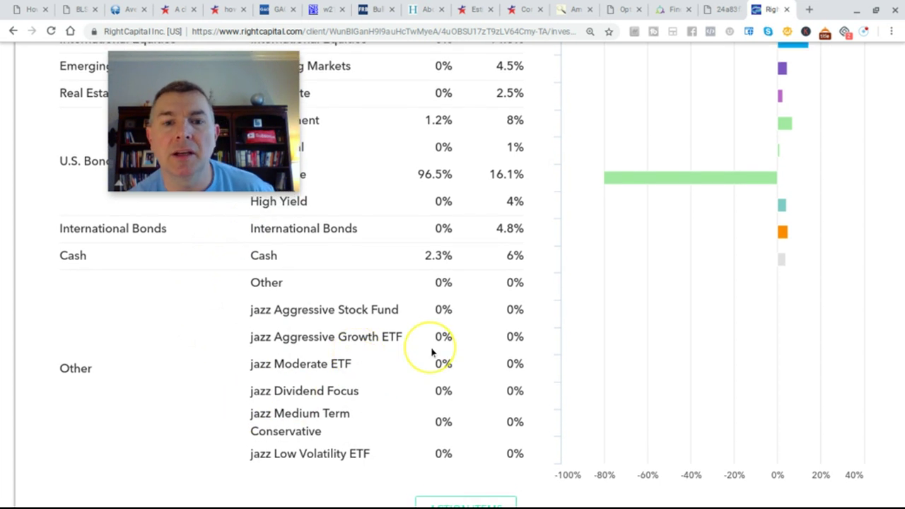
pyautogui.scroll(1, 432, 352)
pyautogui.scroll(-2, 433, 353)
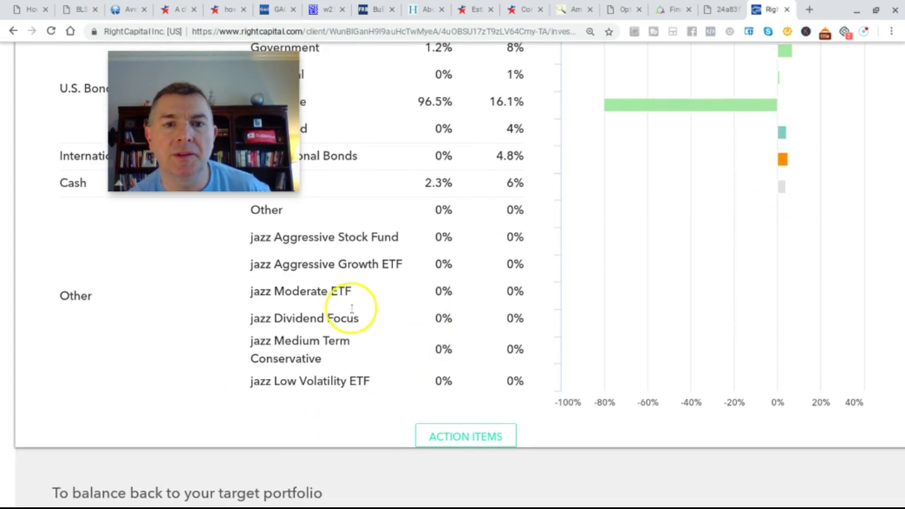
pyautogui.scroll(1, 354, 303)
# Step: Compare current and target percentages for each sub-asset class, from U.S. Equities through Other, in the detailed allocation
pyautogui.scroll(6, 375, 296)
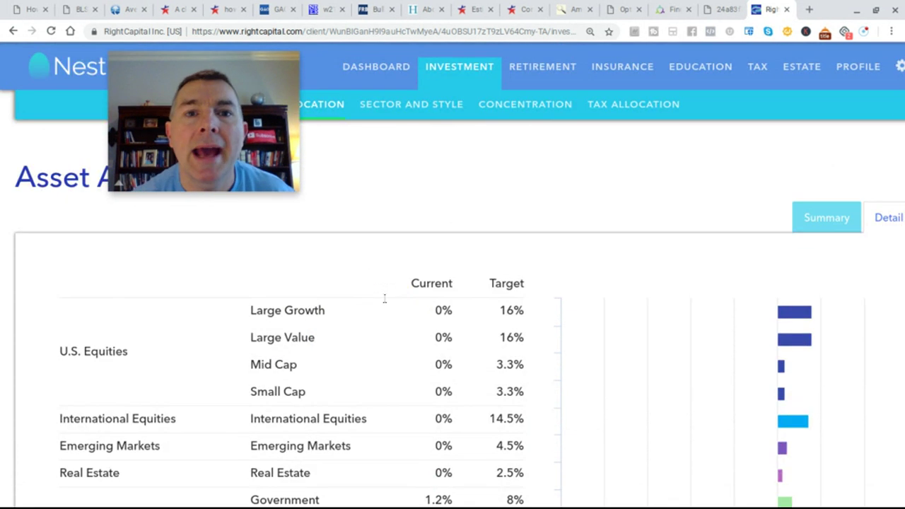
pyautogui.scroll(-2, 385, 298)
pyautogui.scroll(-4, 385, 298)
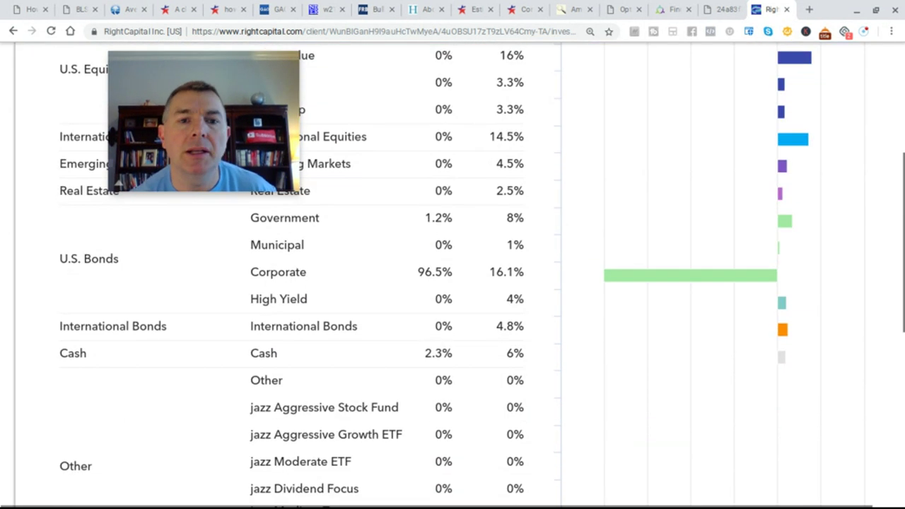
pyautogui.scroll(-2, 453, 276)
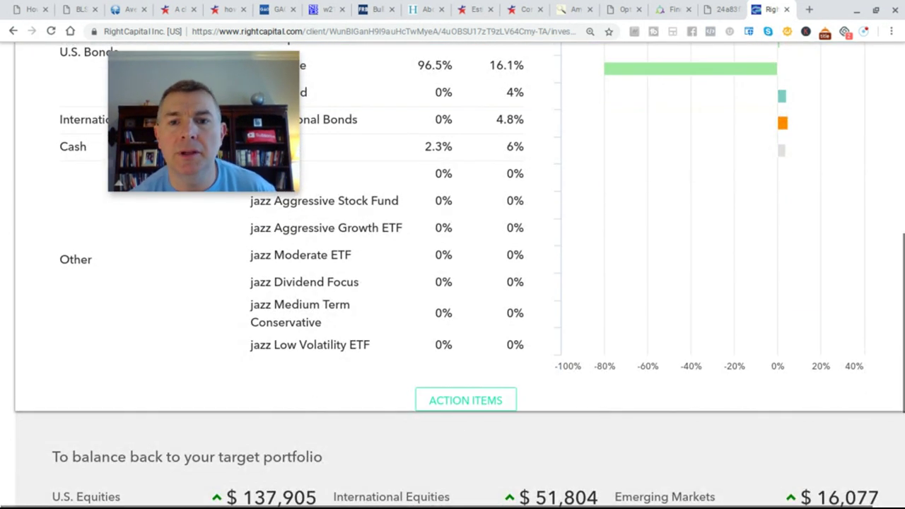
pyautogui.scroll(6, 452, 276)
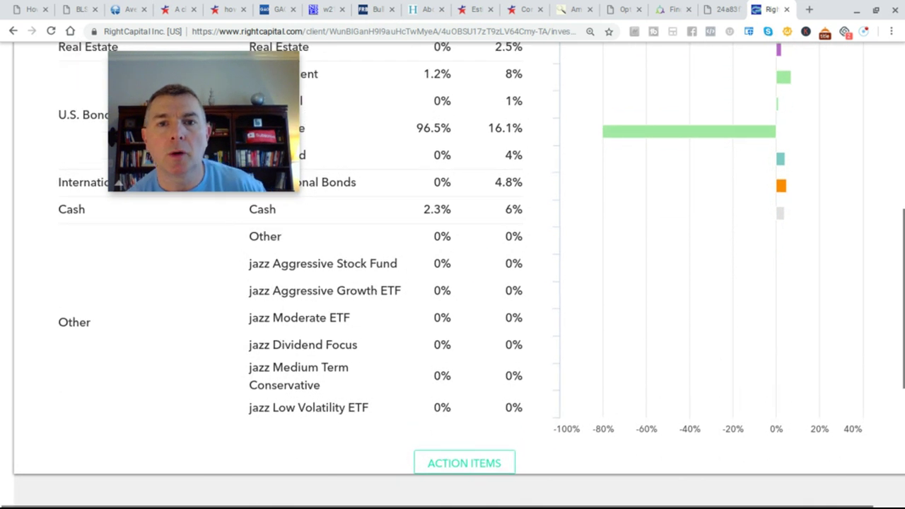
pyautogui.scroll(2, 453, 276)
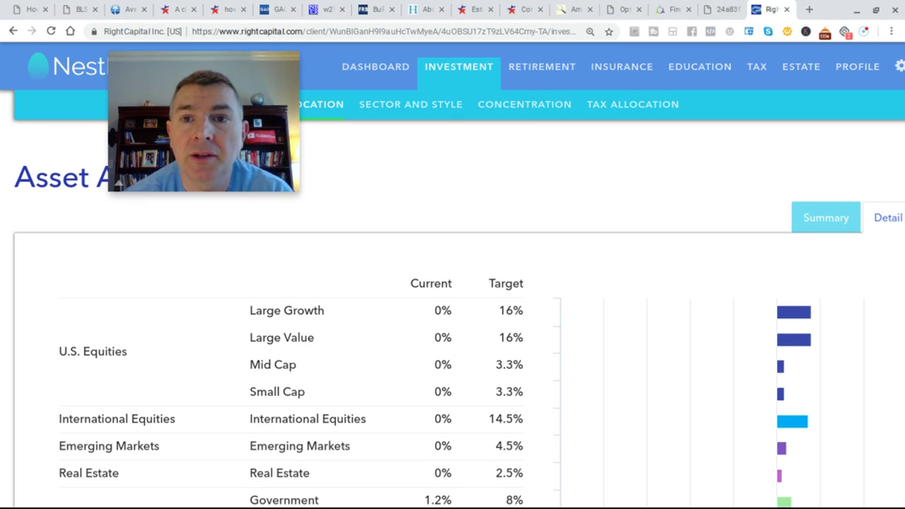
pyautogui.scroll(-6, 453, 283)
pyautogui.scroll(5, 453, 283)
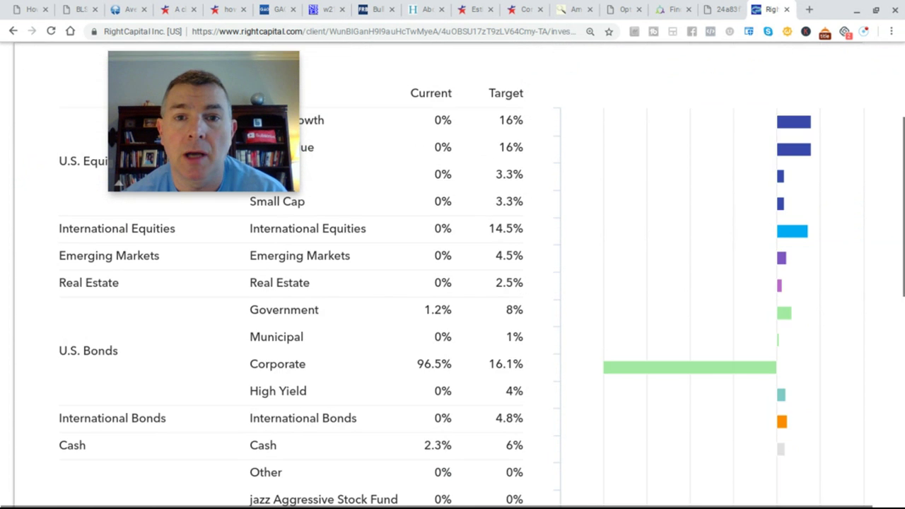
pyautogui.scroll(1, 453, 283)
pyautogui.hscroll(-1, 452, 283)
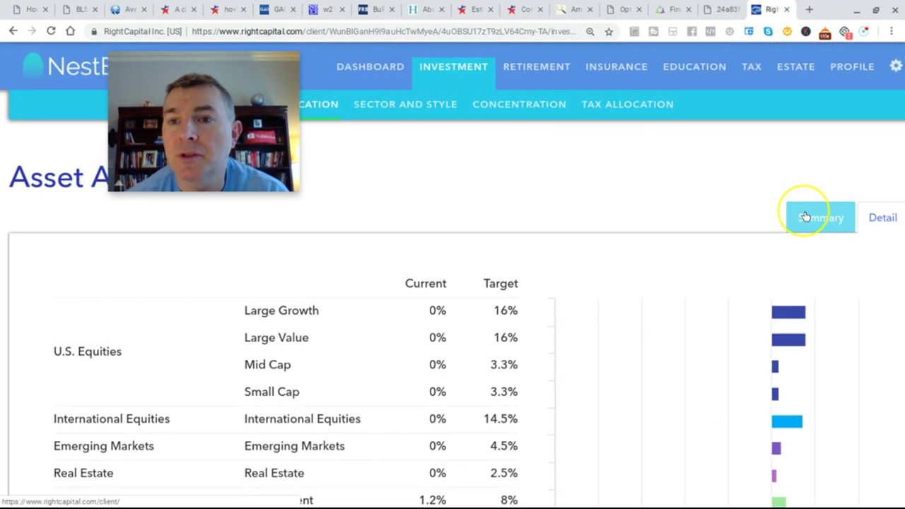
# Step: Return to the asset allocation summary and recheck the amounts for balancing back to the target portfolio
pyautogui.click(532, 302)
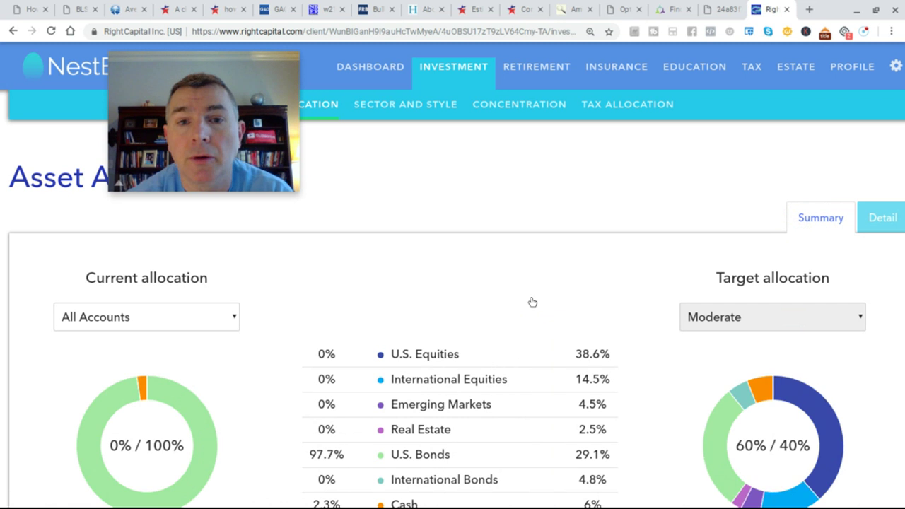
pyautogui.scroll(-6, 452, 283)
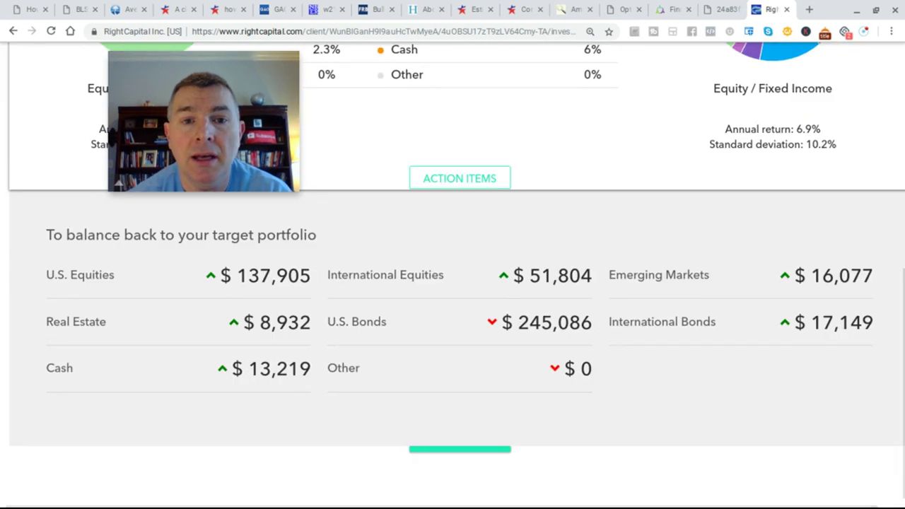
pyautogui.scroll(5, 453, 283)
pyautogui.scroll(2, 453, 283)
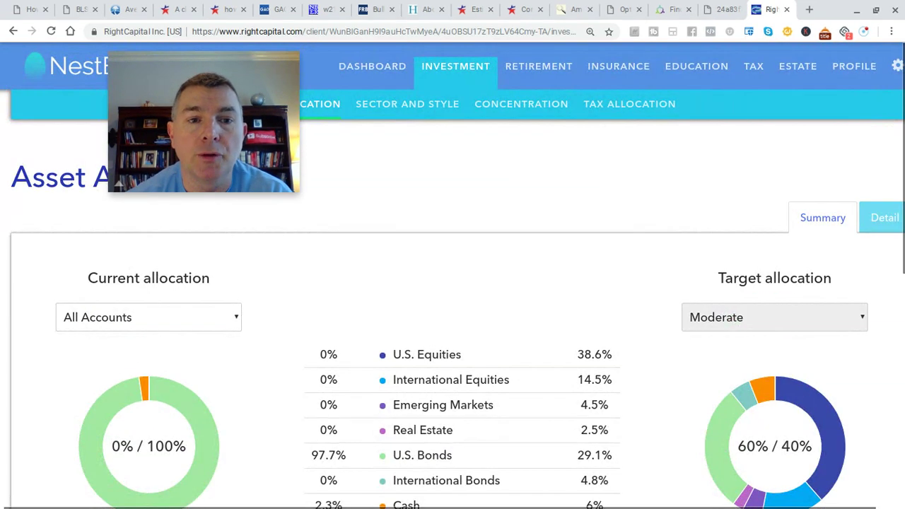